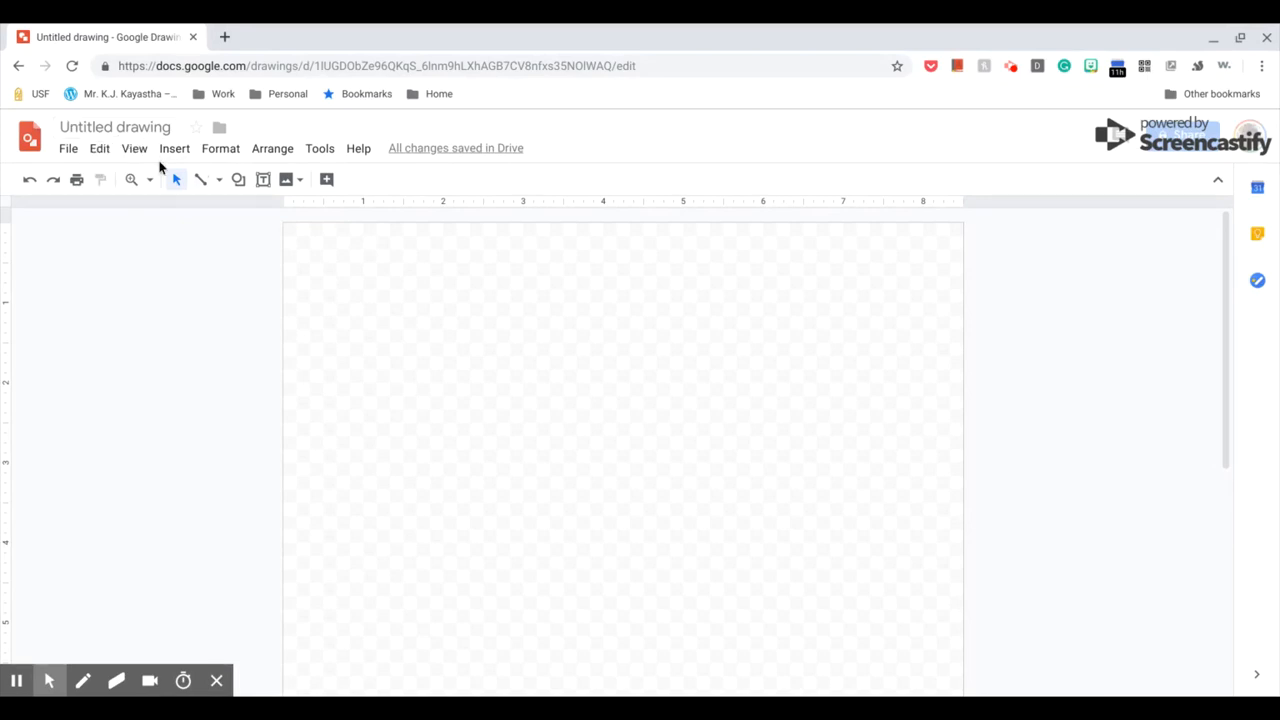
Check the drawing's page size in the page setup and close it without changing anything
click(70, 155)
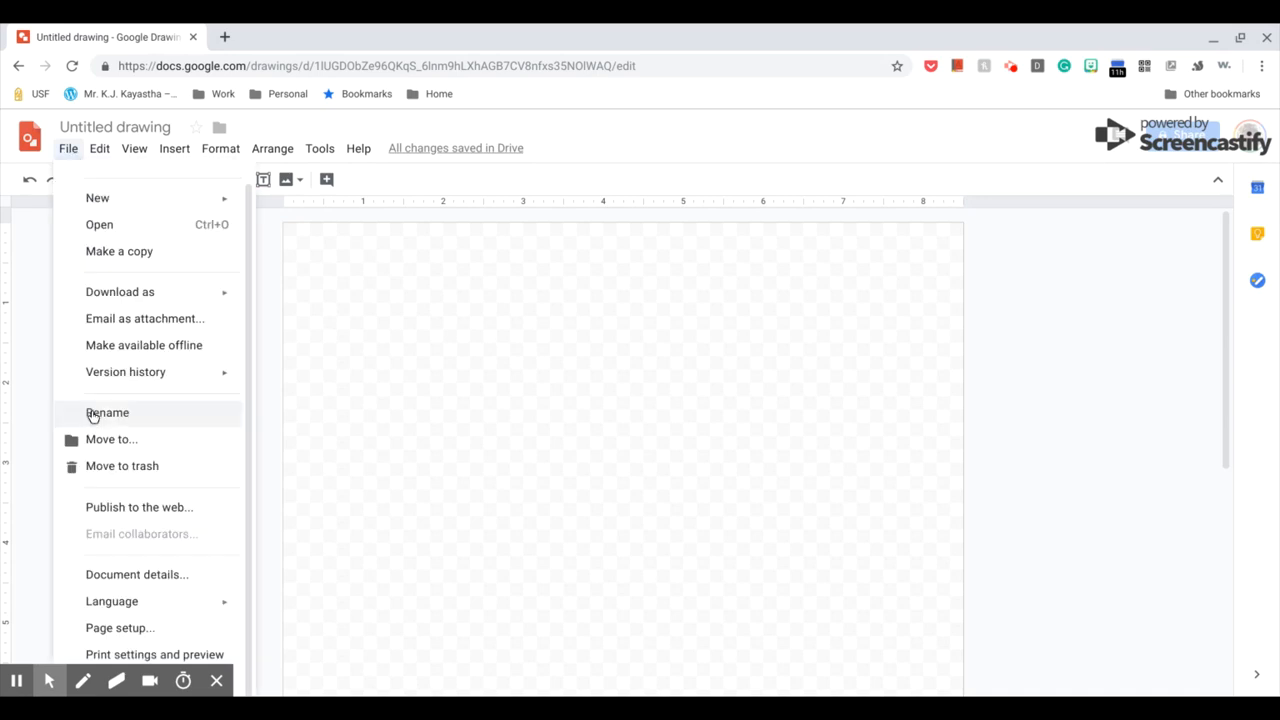
click(157, 634)
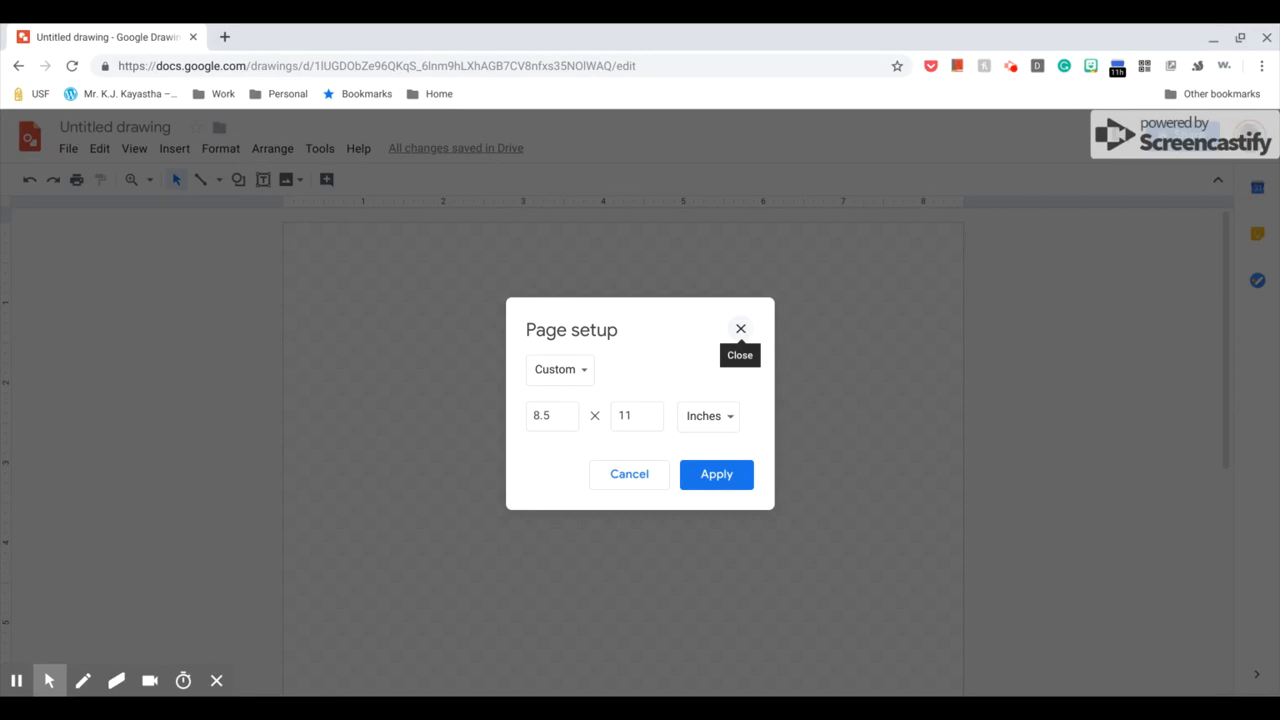
click(740, 329)
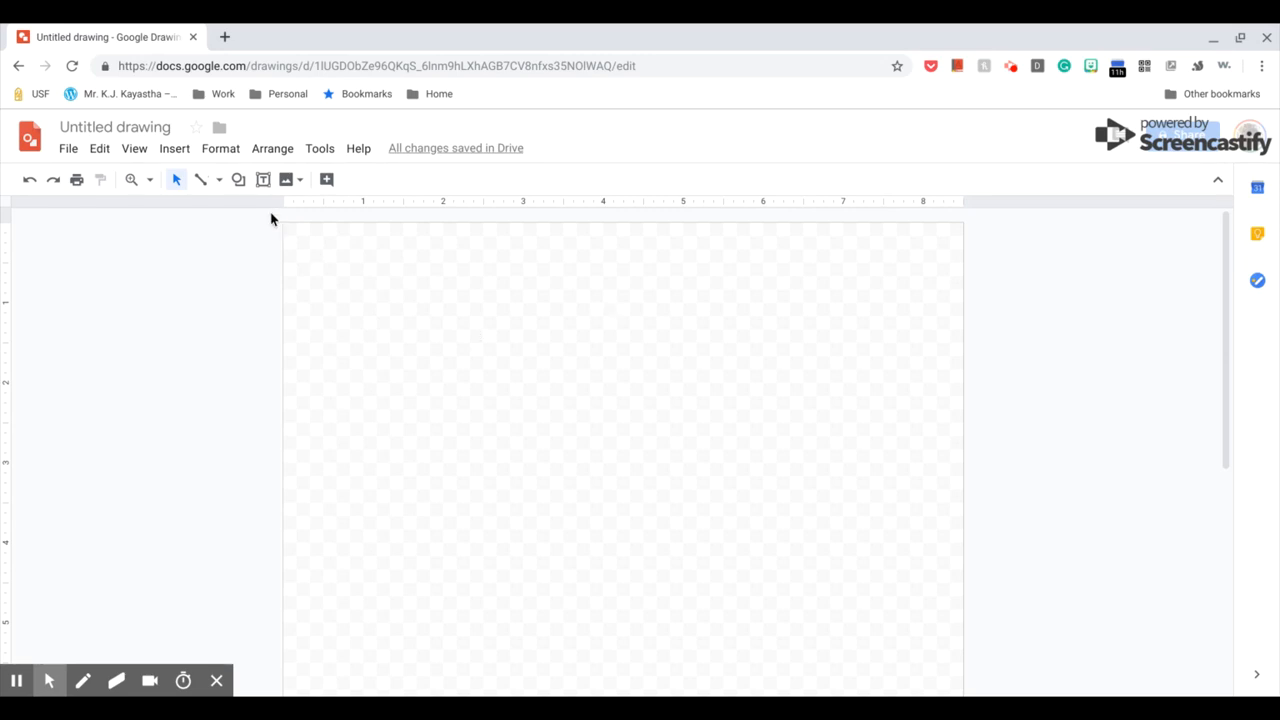
Insert a circle about 1 inch across slightly right of the page's centre line, between 3 and 4.5 inches down
click(166, 152)
click(172, 160)
click(242, 190)
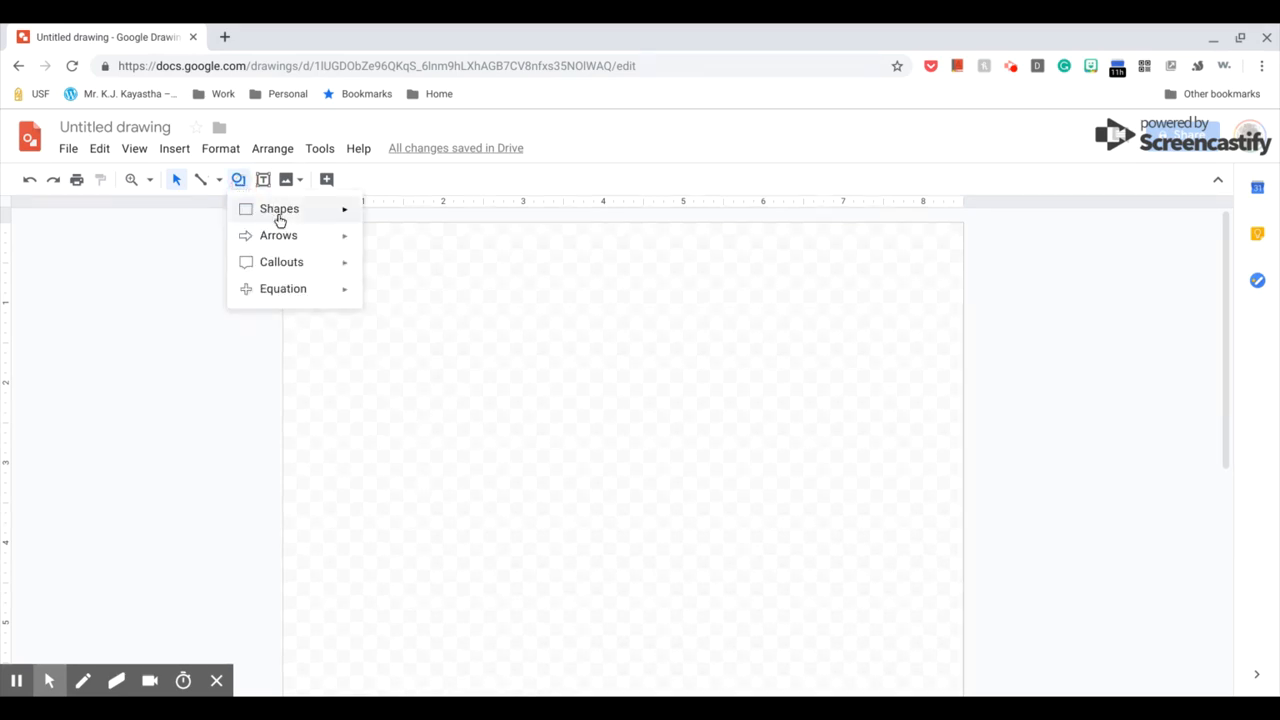
mouse_move(277, 214)
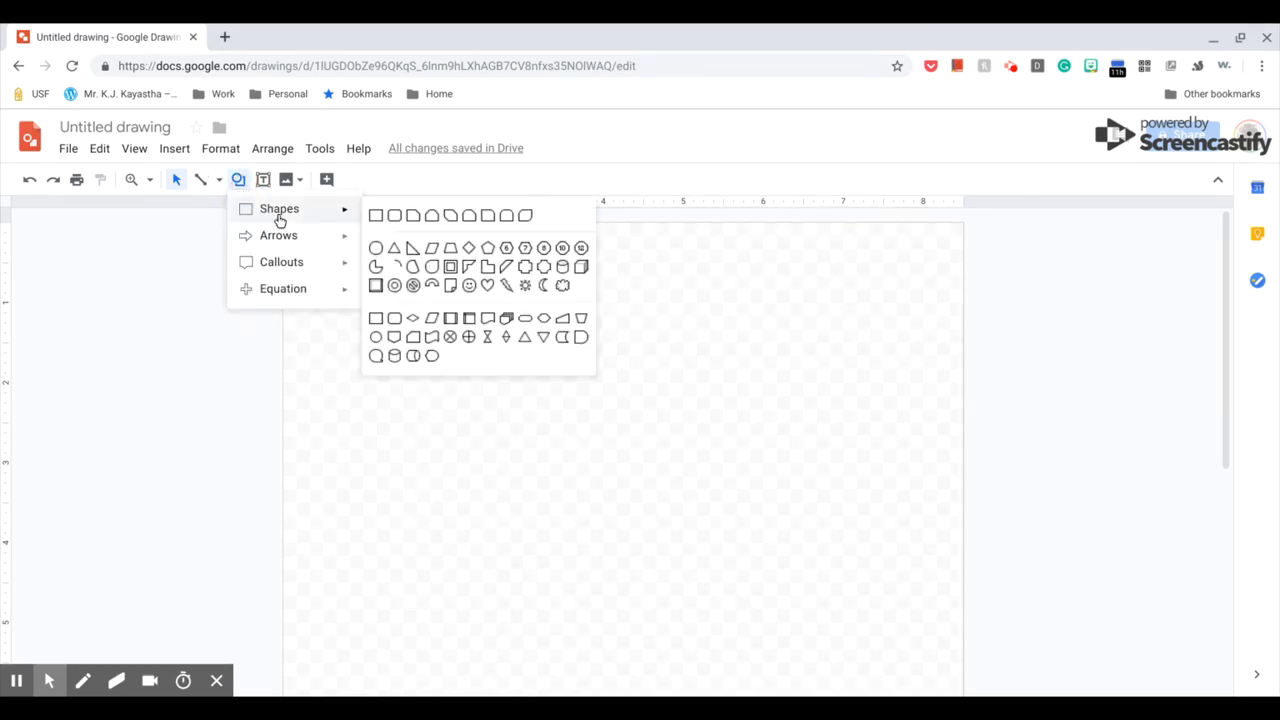
click(377, 250)
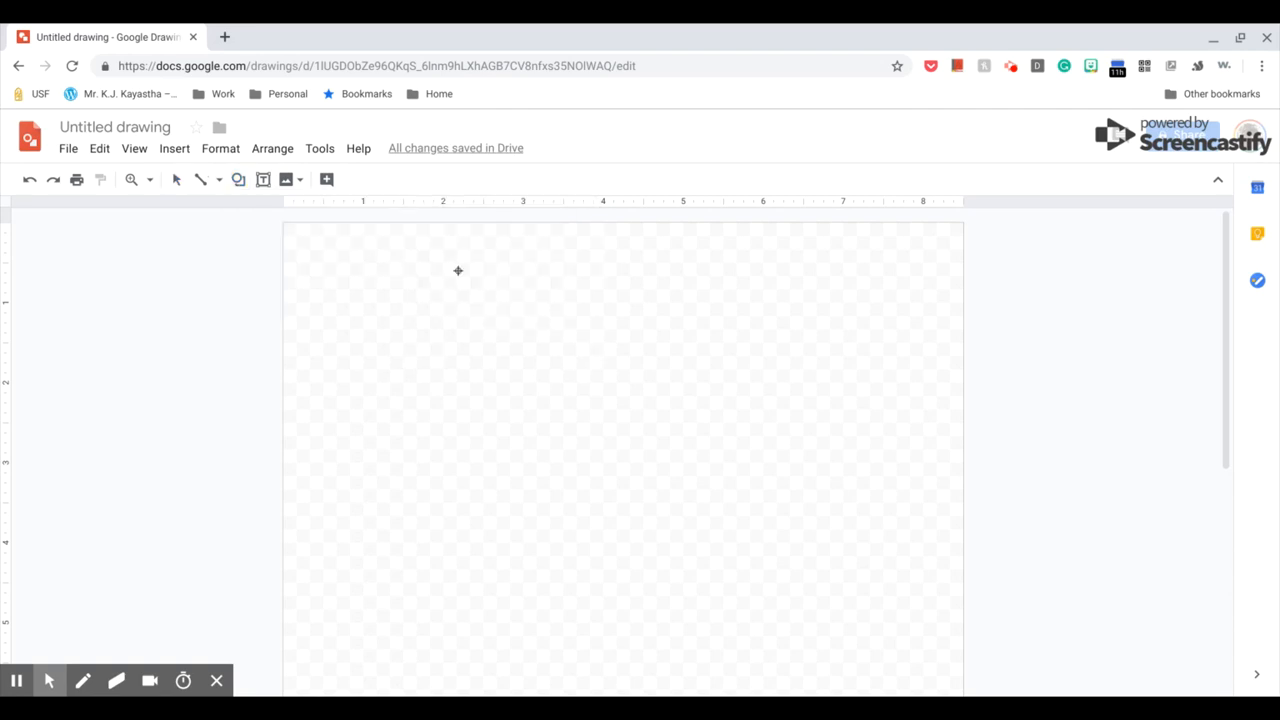
click(632, 483)
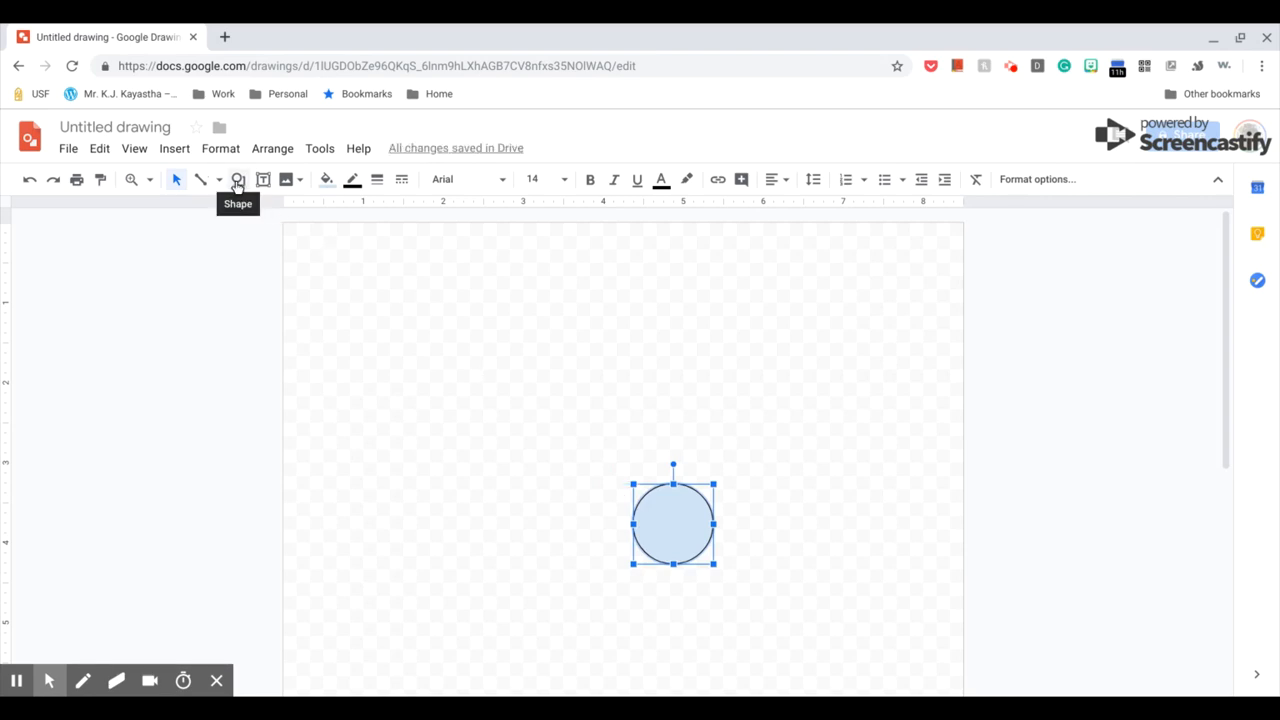
Insert a triangle about 1.2 inches wide and 1 inch high, overlapping the upper part of the circle
click(176, 149)
mouse_move(220, 152)
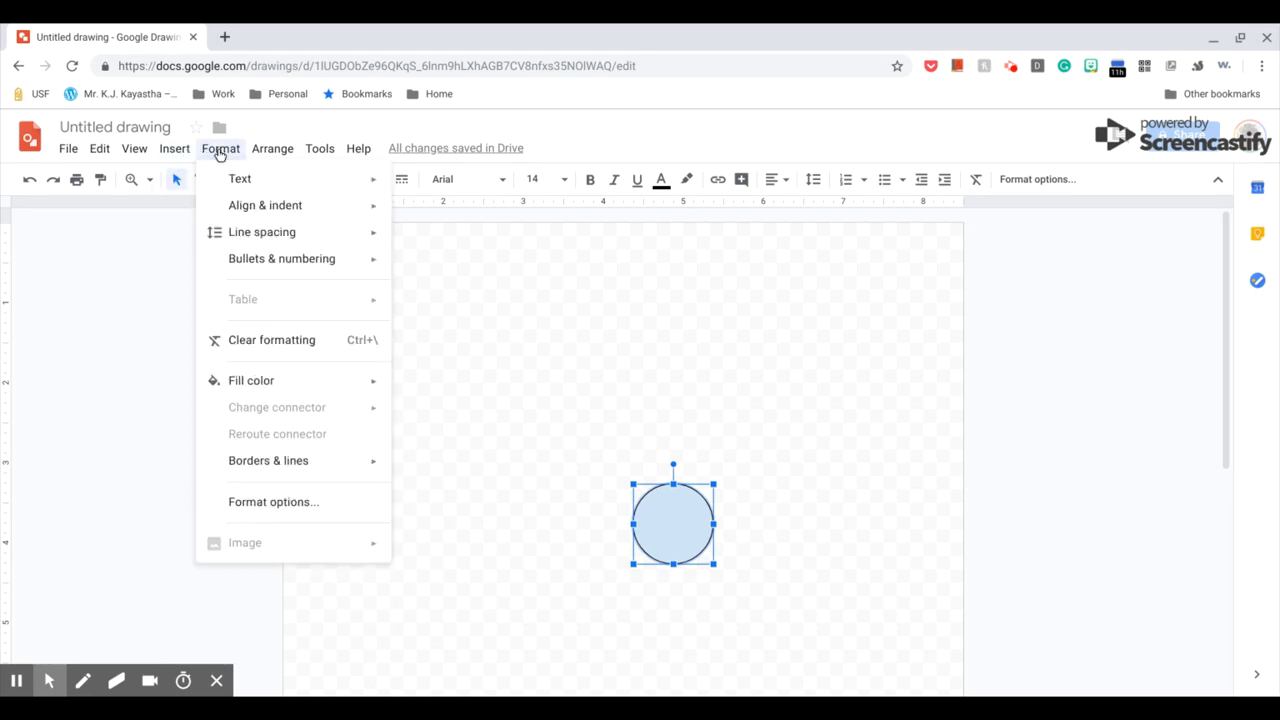
mouse_move(312, 150)
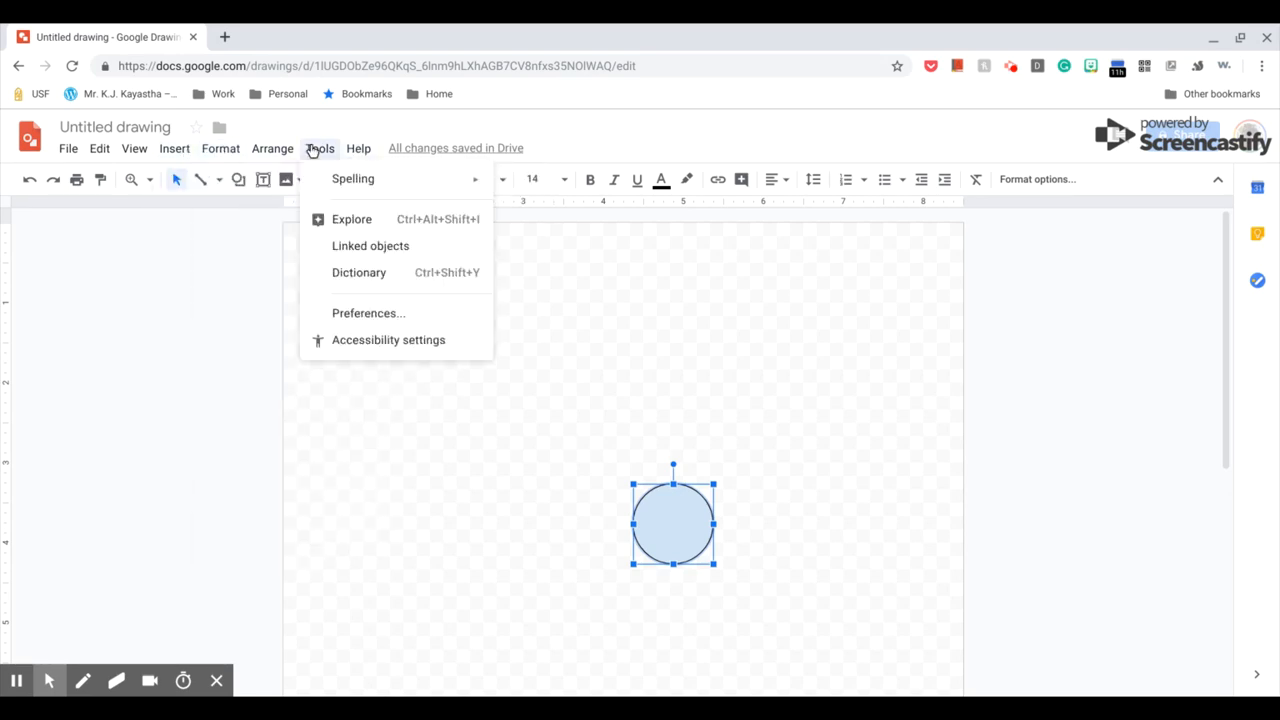
mouse_move(176, 162)
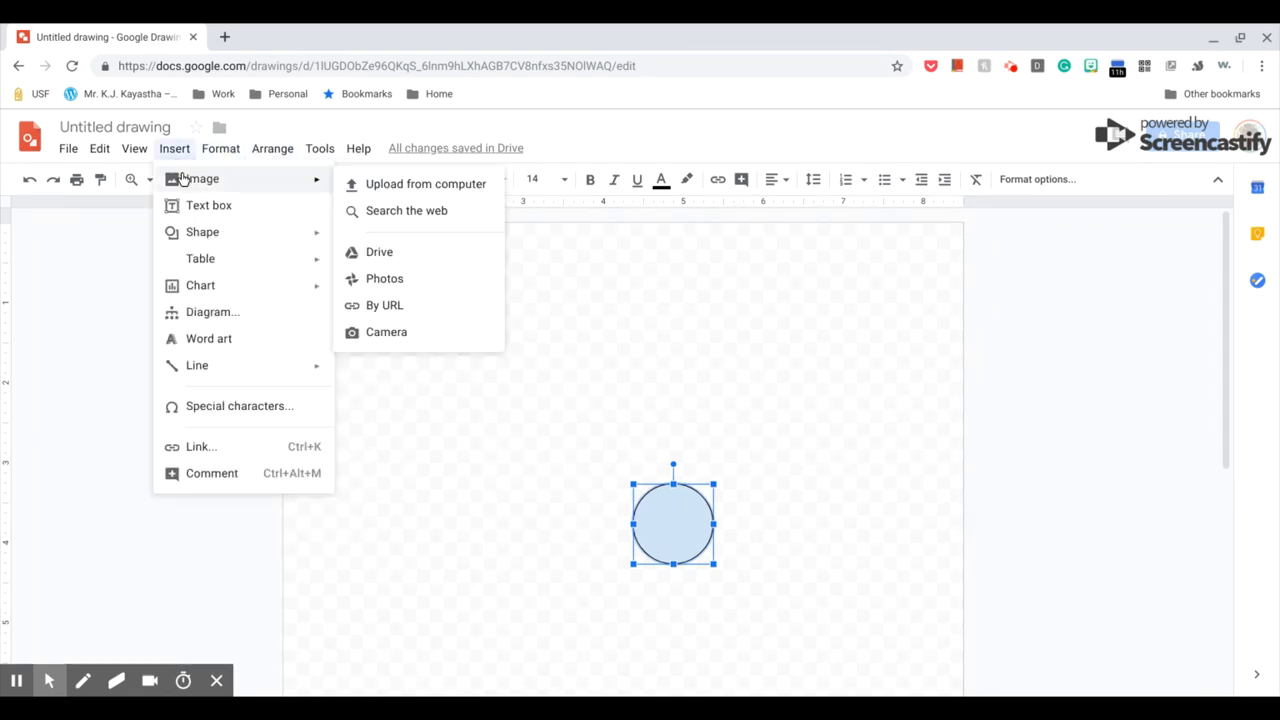
mouse_move(207, 235)
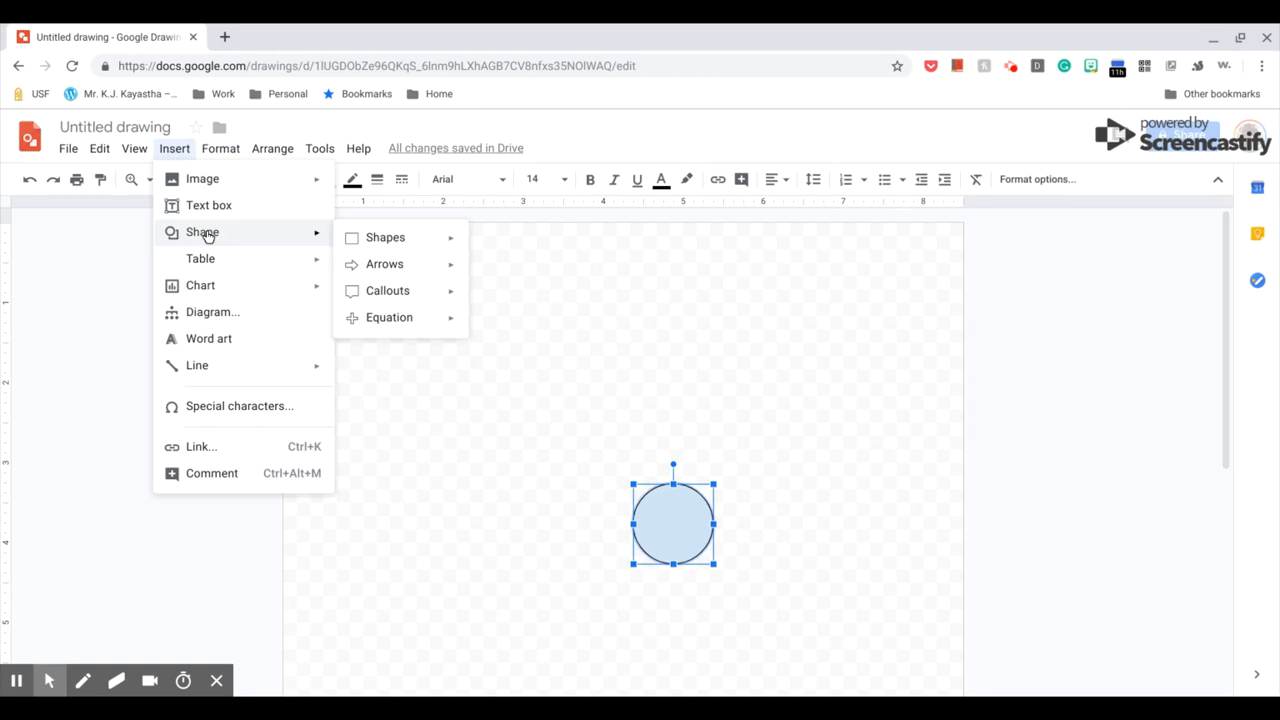
mouse_move(377, 241)
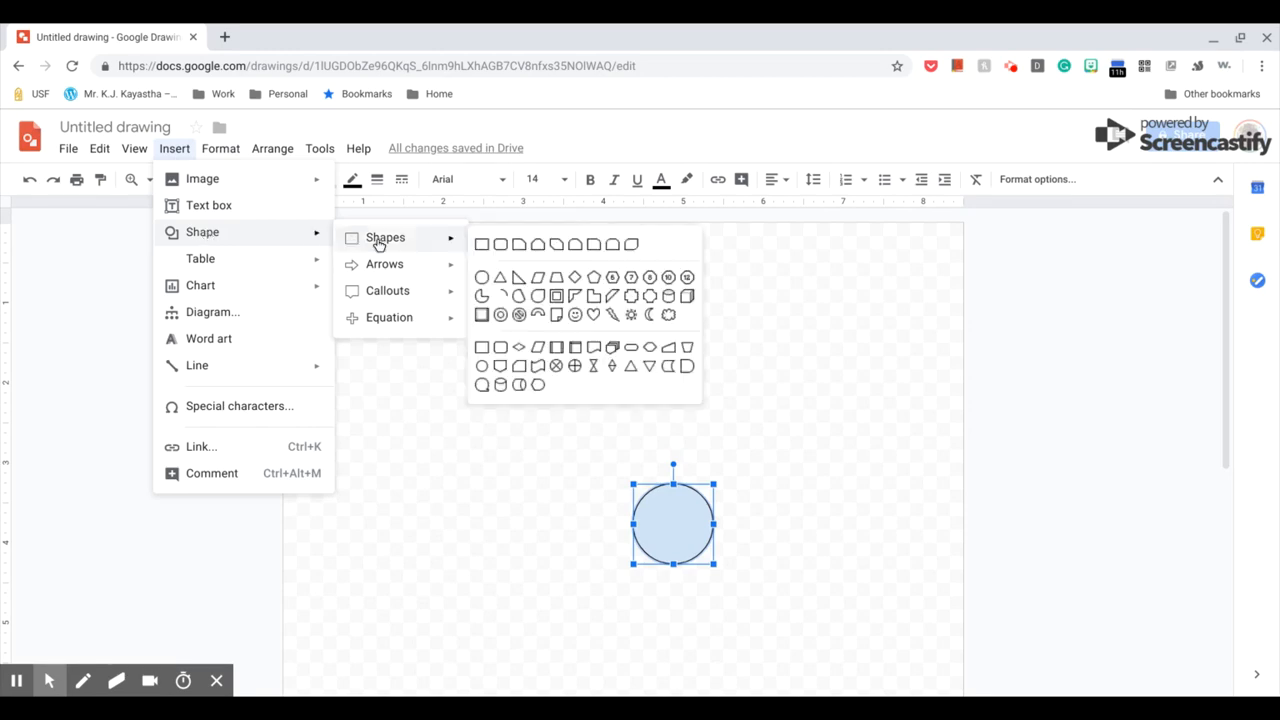
mouse_move(449, 246)
click(500, 277)
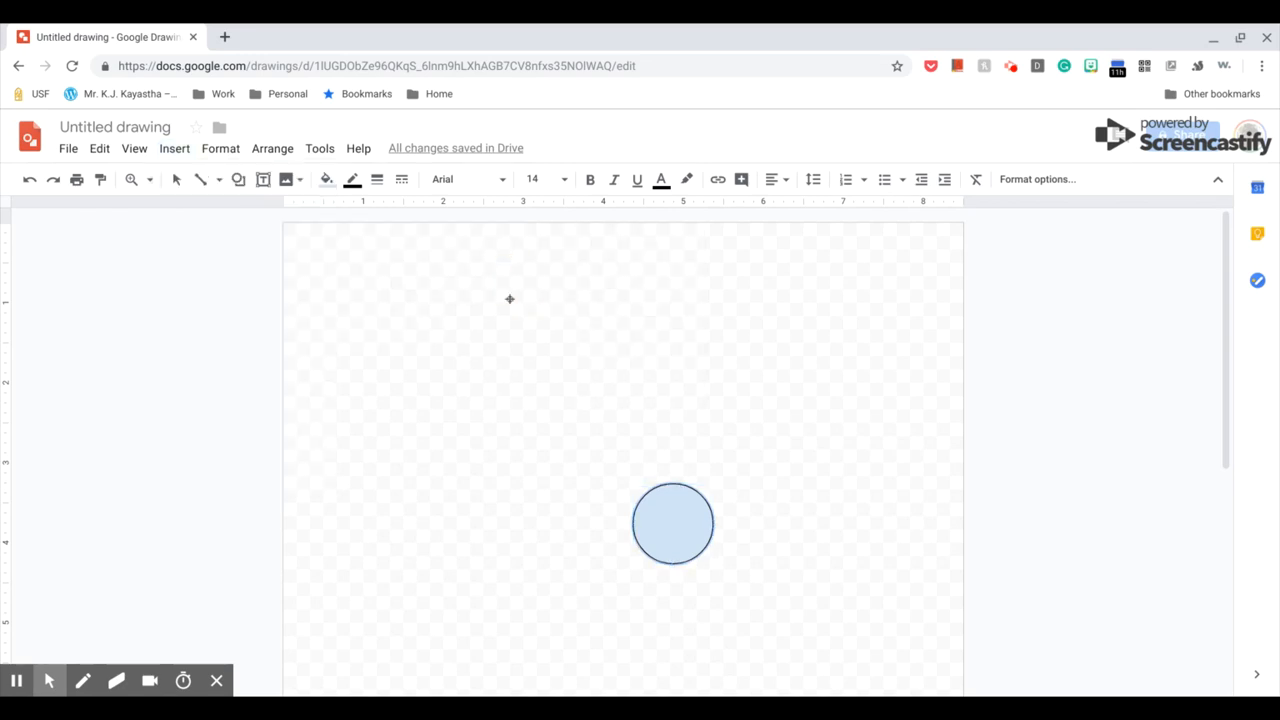
click(622, 457)
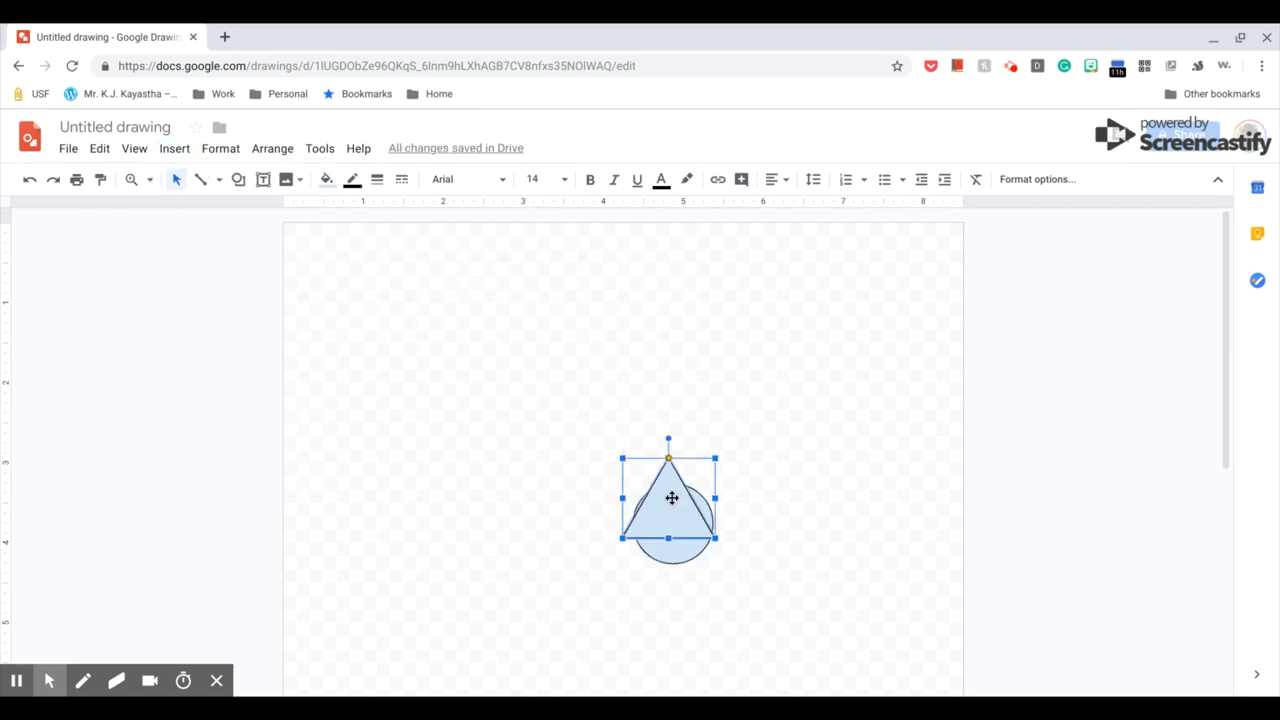
Separate the two shapes so the triangle's lower right corner meets the circle's upper left edge
click(727, 472)
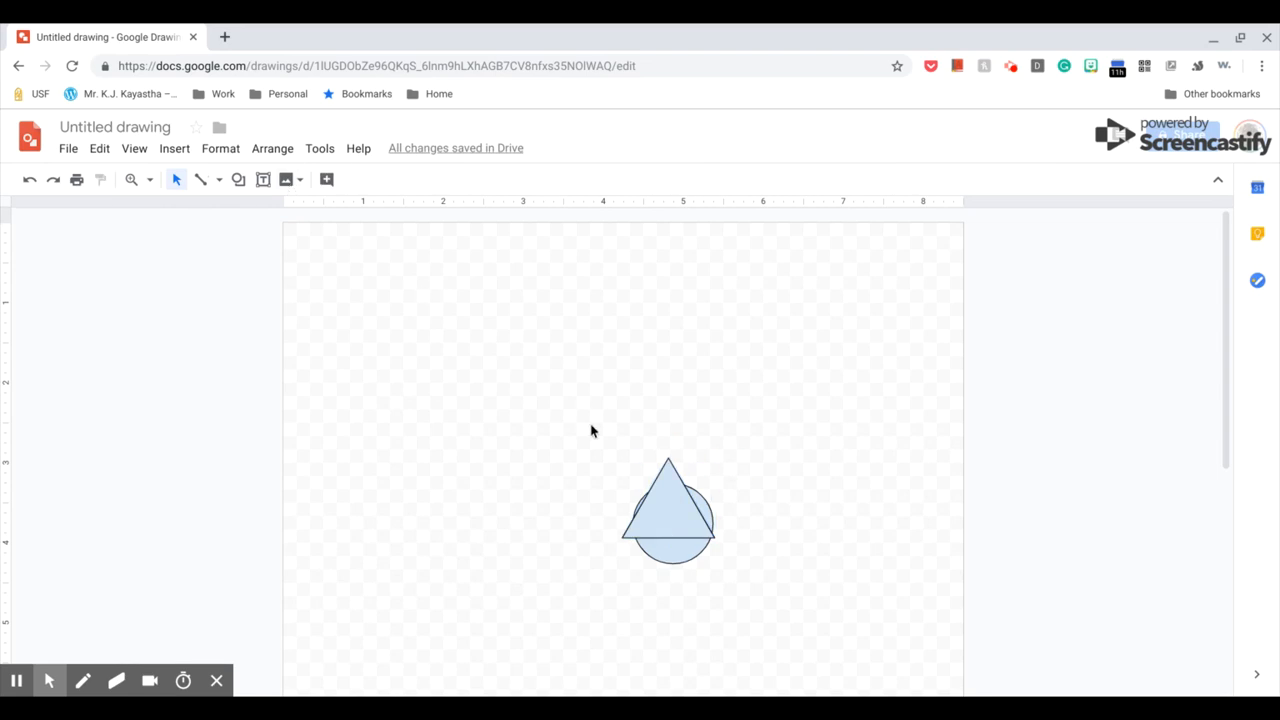
drag(666, 500, 548, 462)
drag(681, 521, 628, 531)
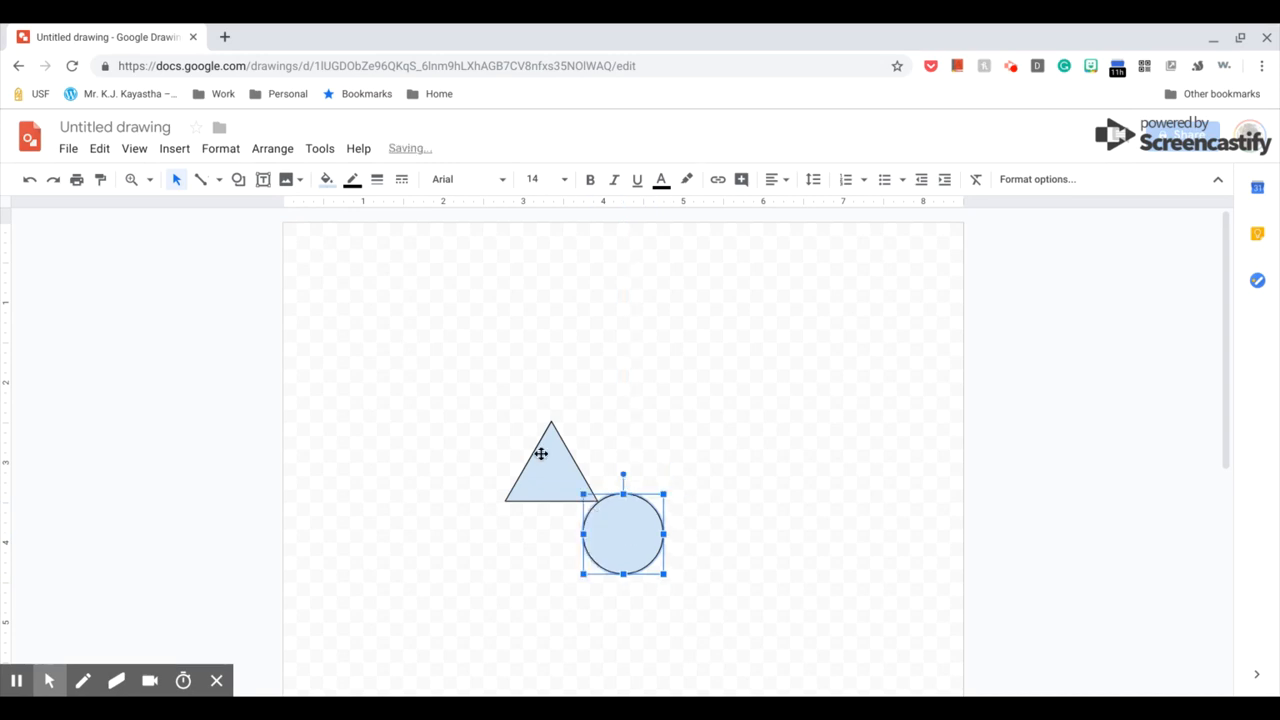
Duplicate the triangle and place the copy level with the original, over the circle's upper right edge
click(539, 452)
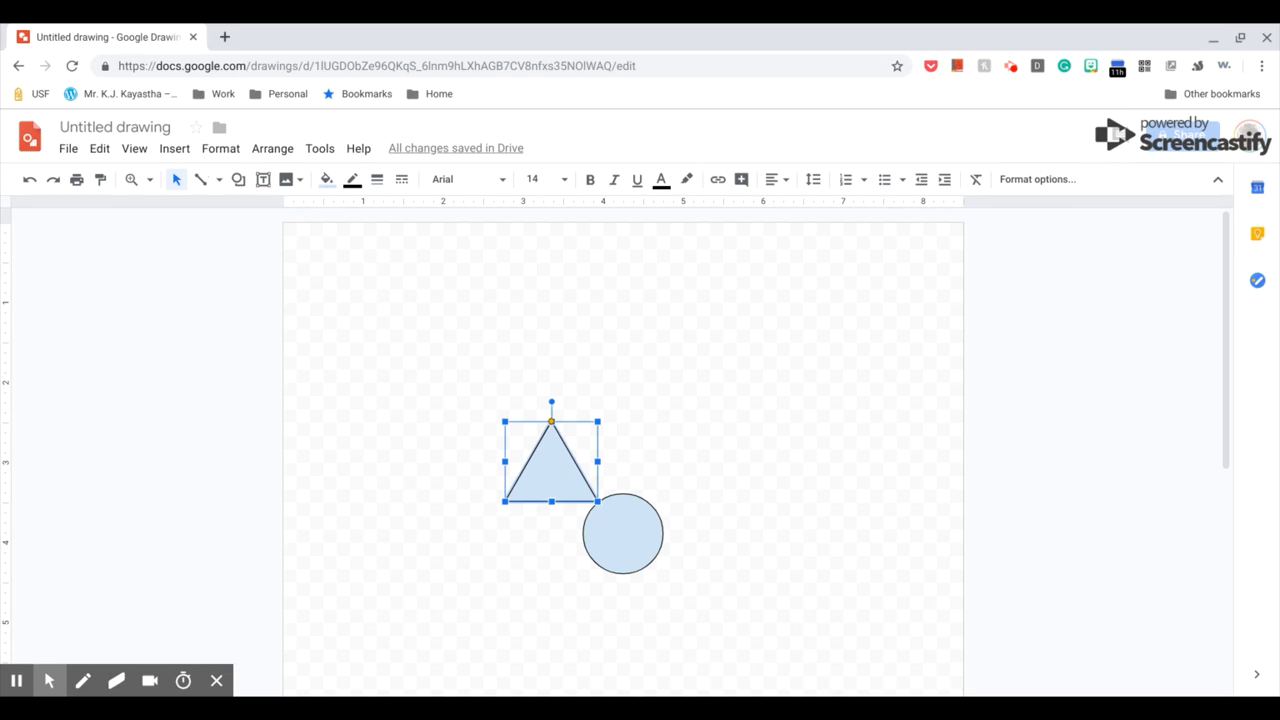
click(657, 444)
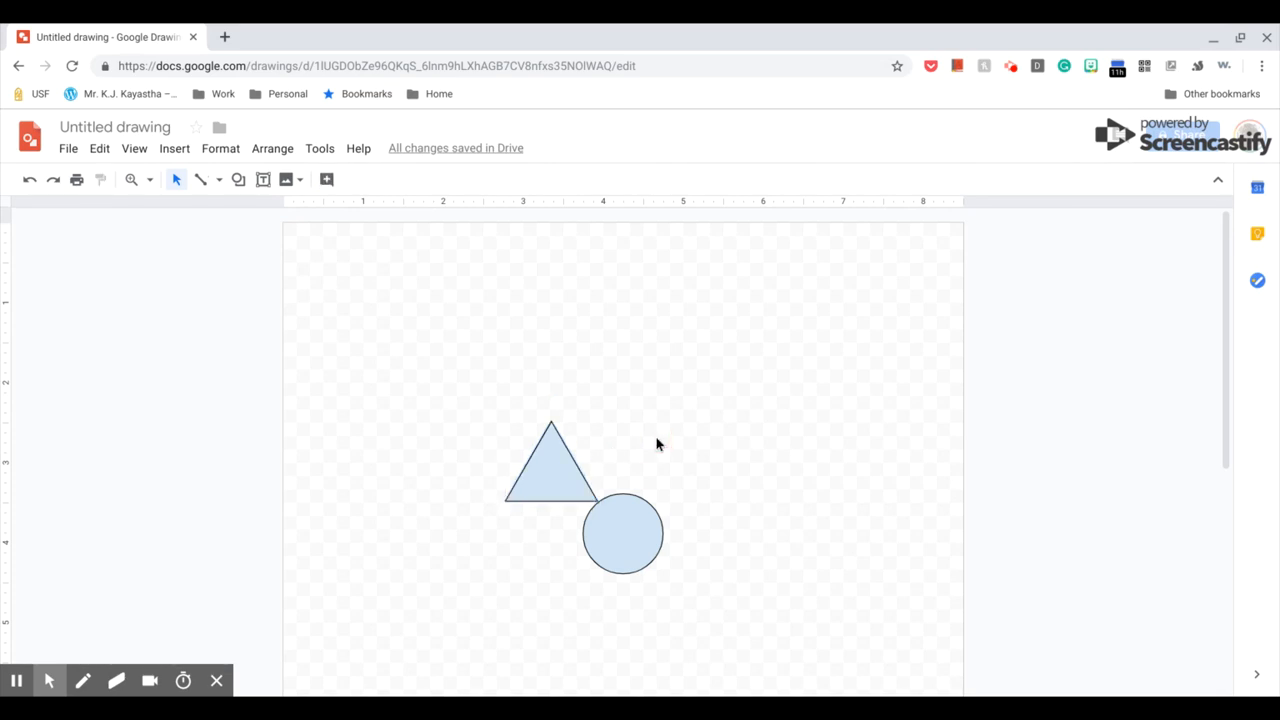
key(ctrl+v)
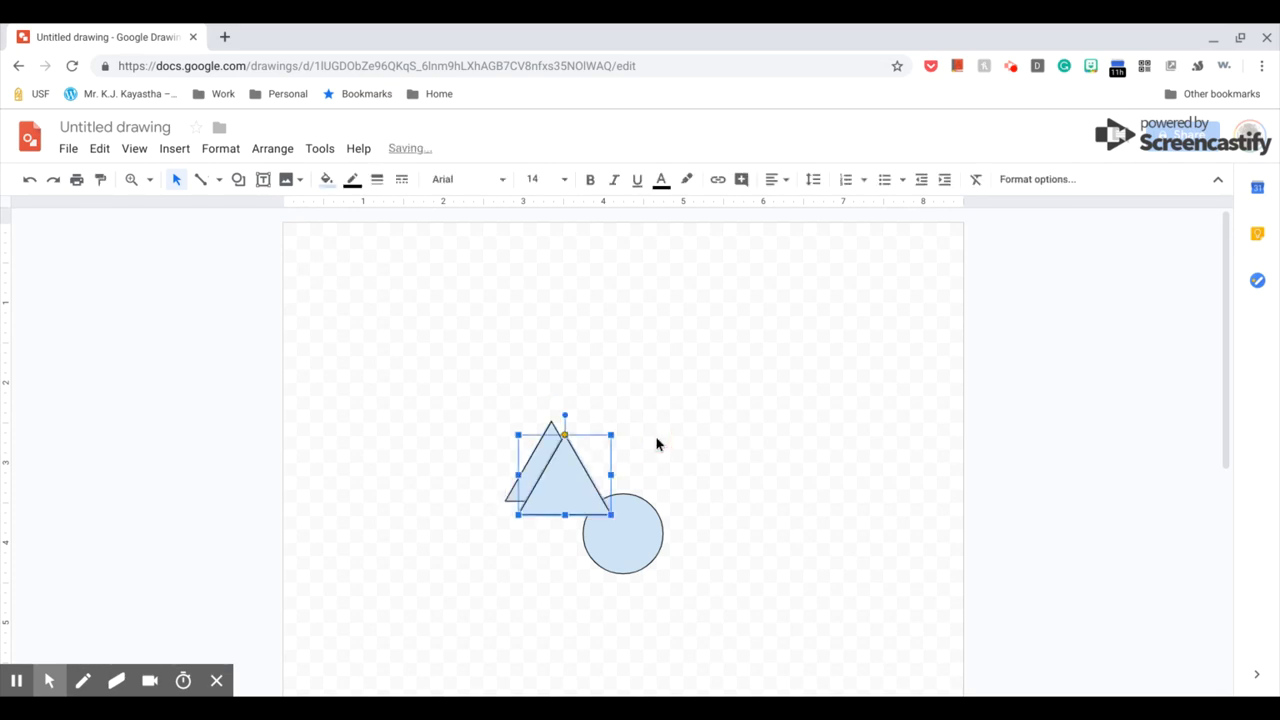
click(564, 482)
drag(564, 482, 680, 469)
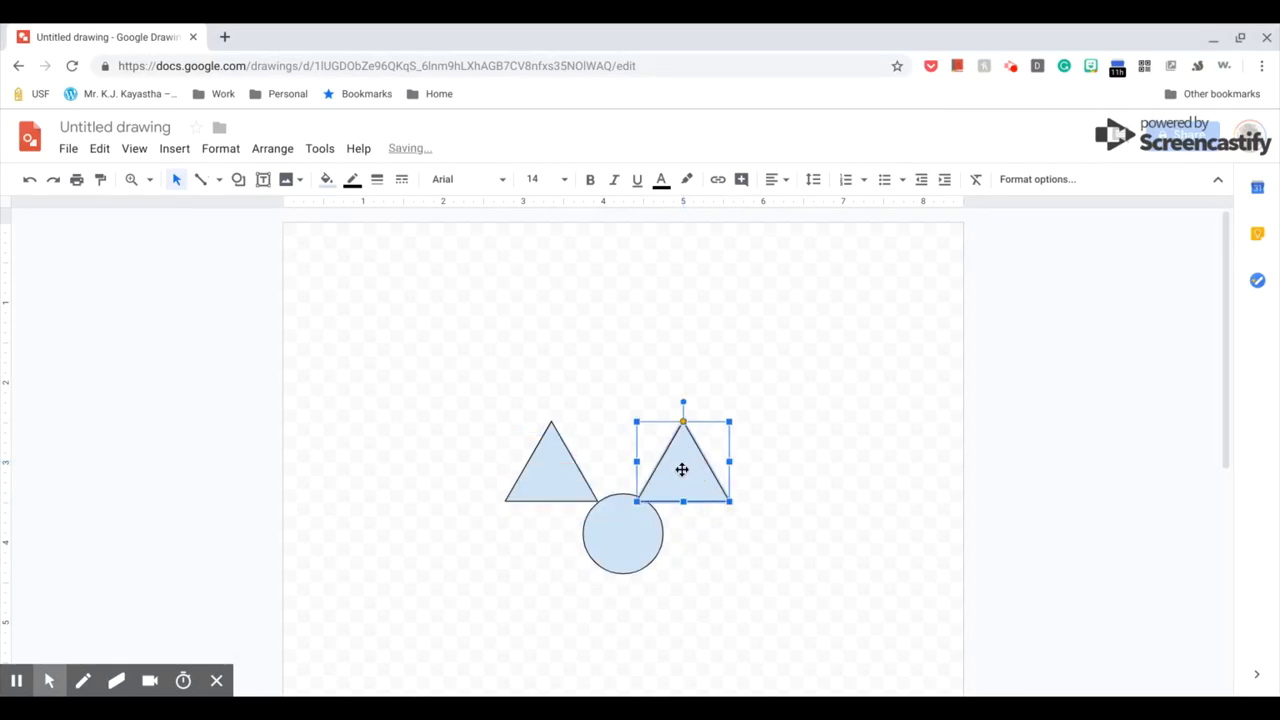
click(828, 453)
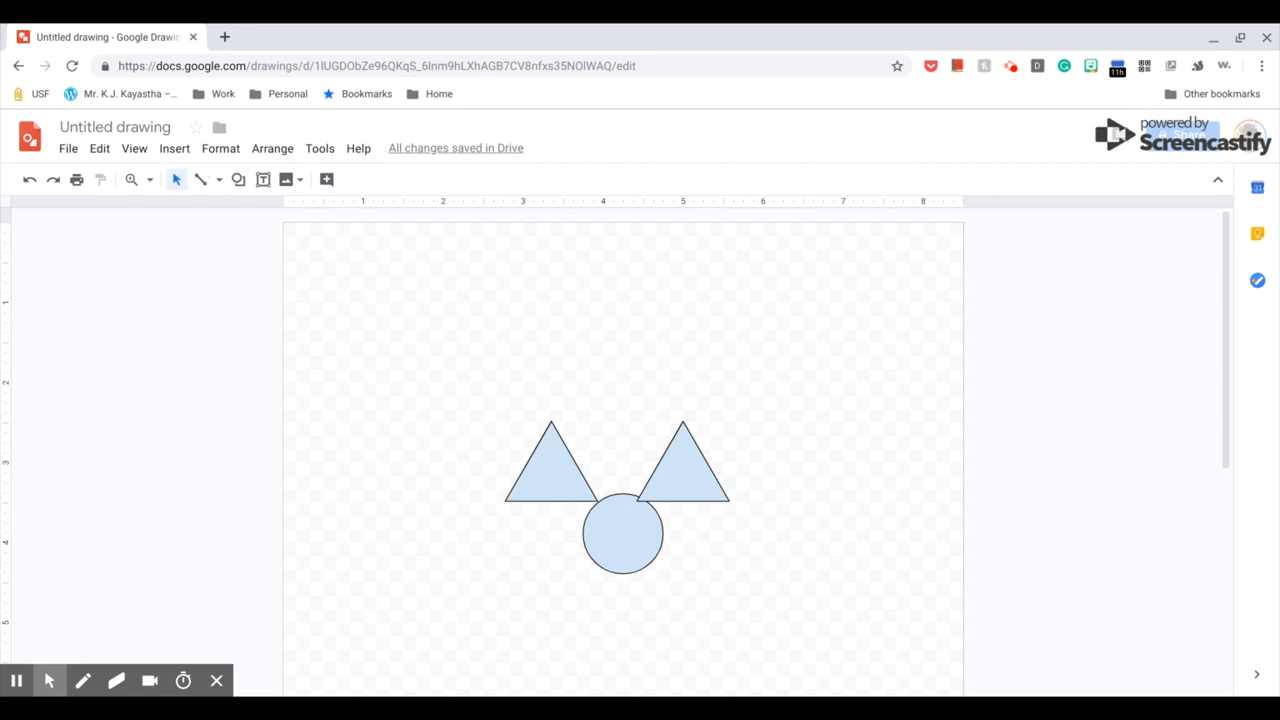
Try to stretch the circle from its lower left corner into a tall oval and undo the resize
click(642, 531)
drag(584, 576, 559, 643)
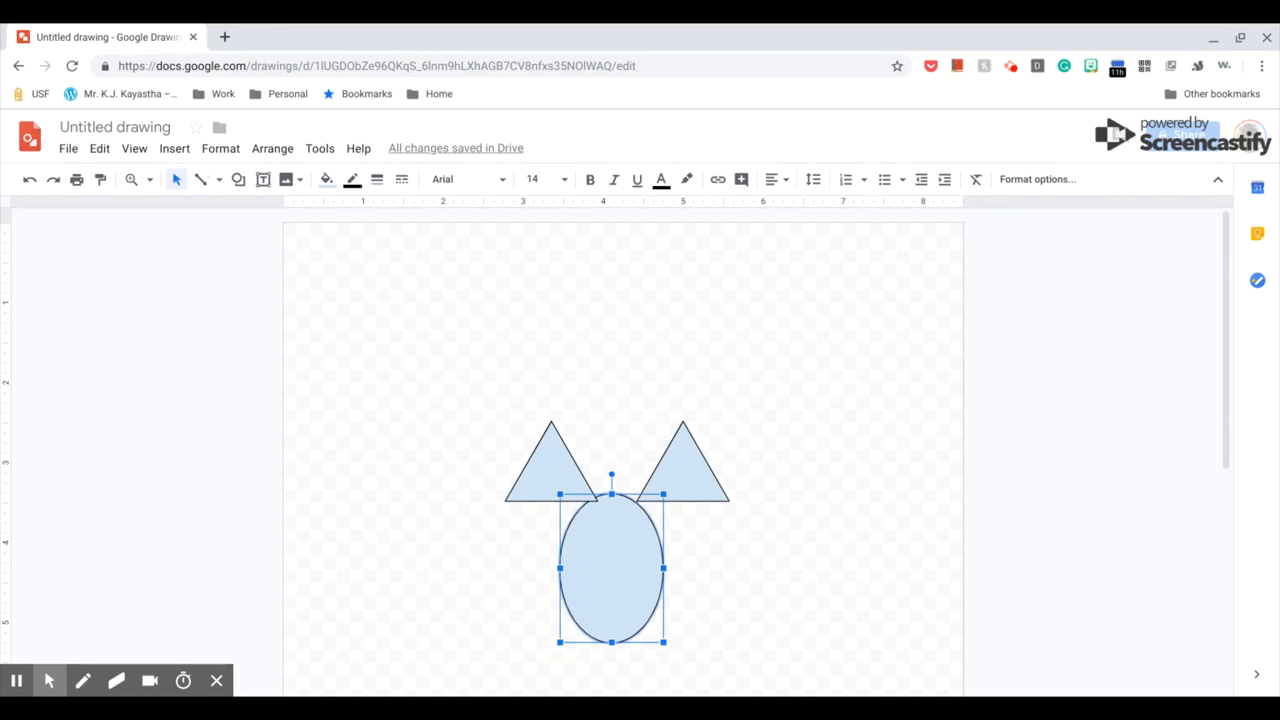
key(ctrl+z)
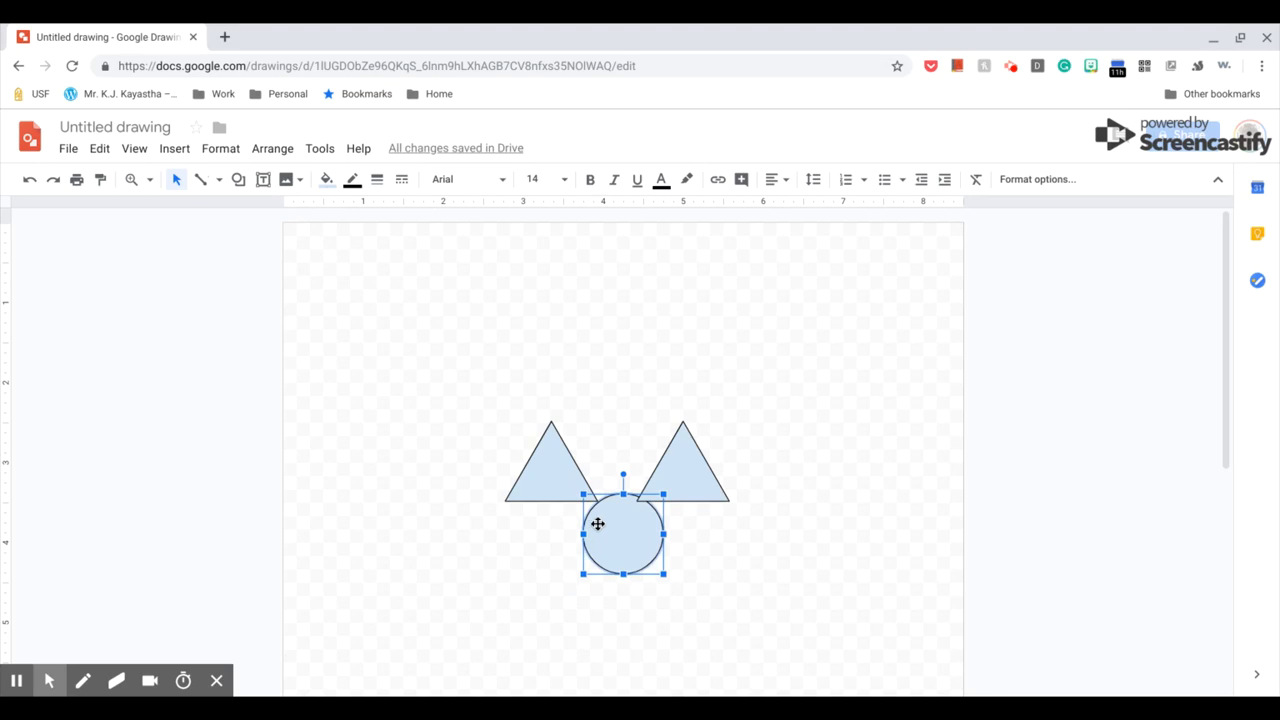
Enlarge the circle to about 1.8 inches wide and centre it below the two triangles
drag(581, 577, 518, 632)
click(623, 560)
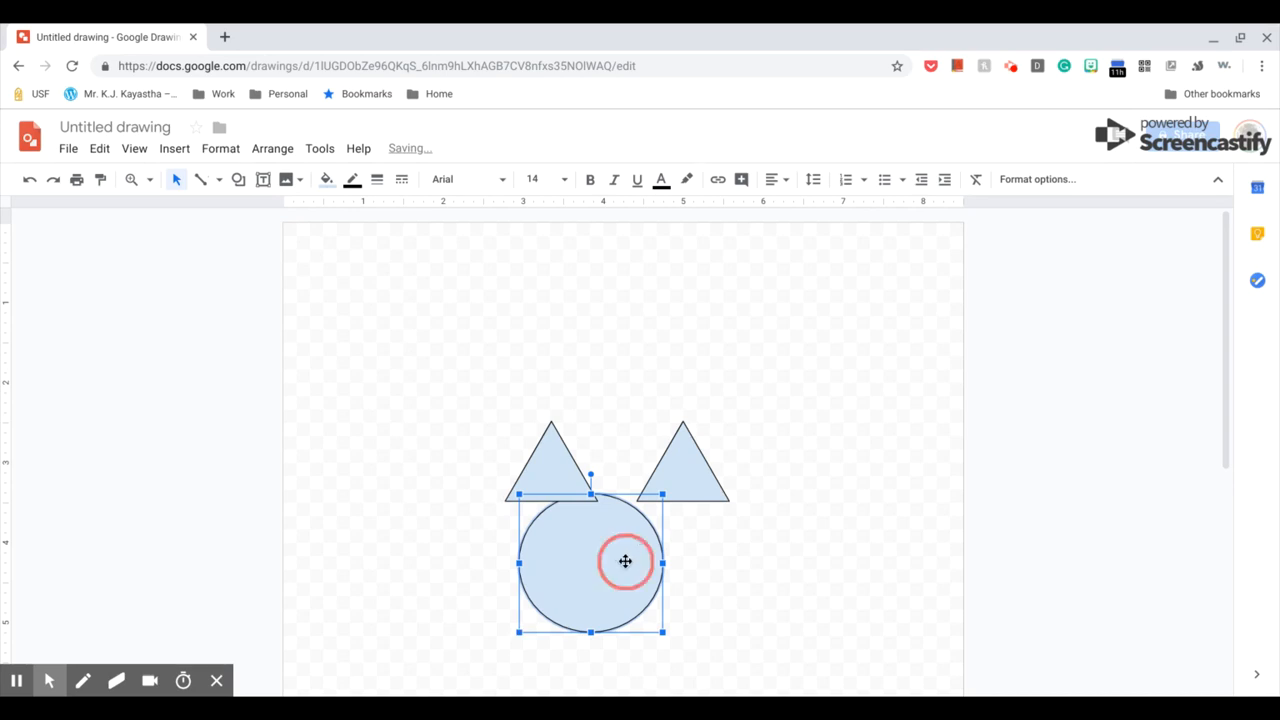
drag(625, 561, 656, 560)
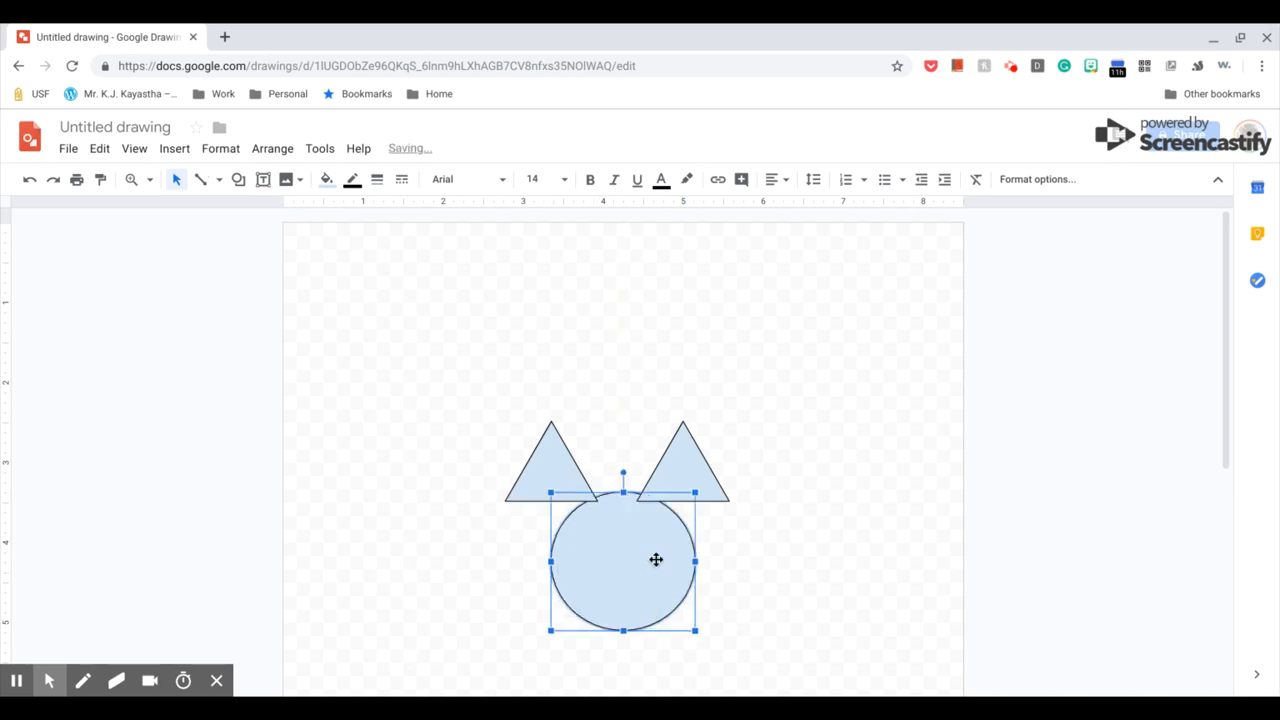
click(758, 561)
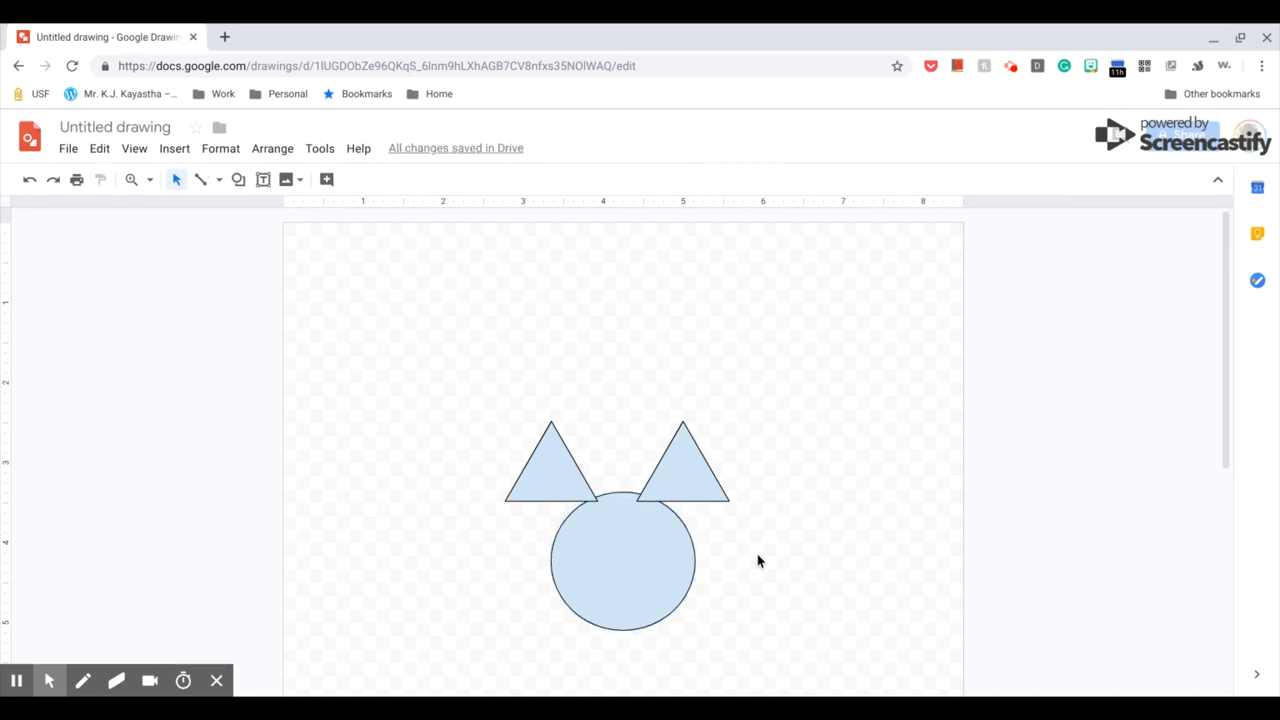
click(689, 449)
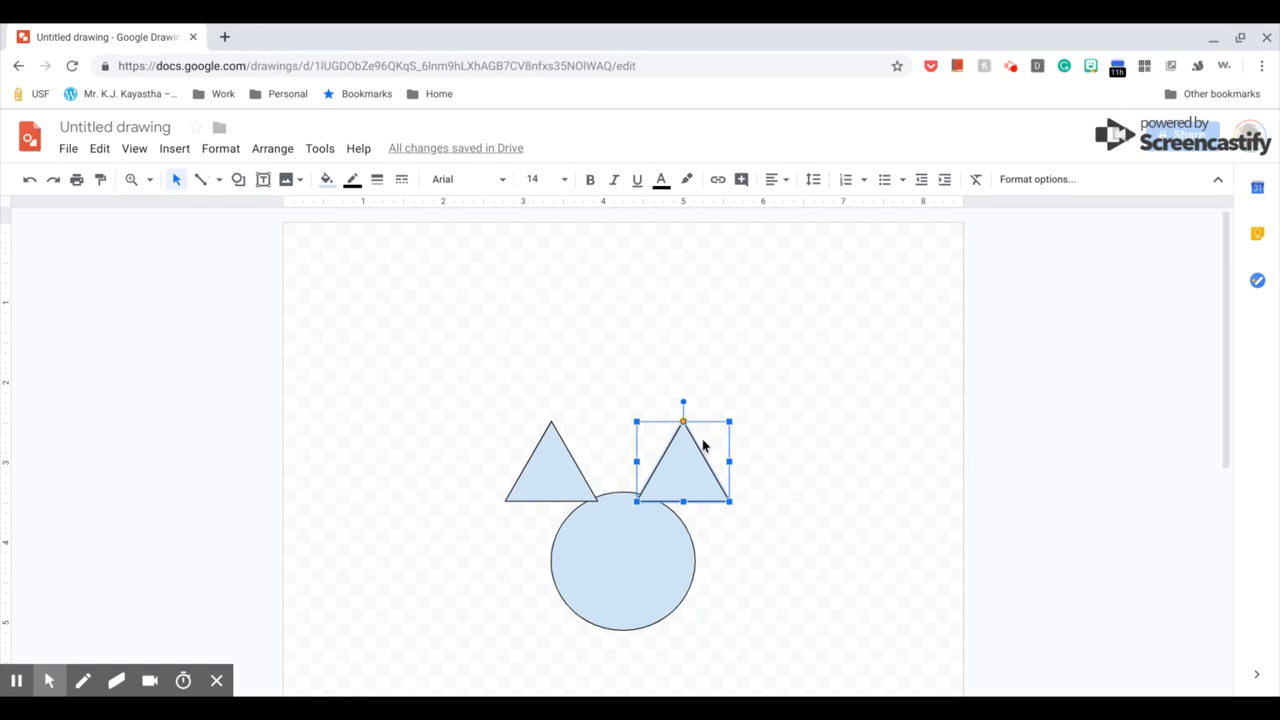
click(606, 433)
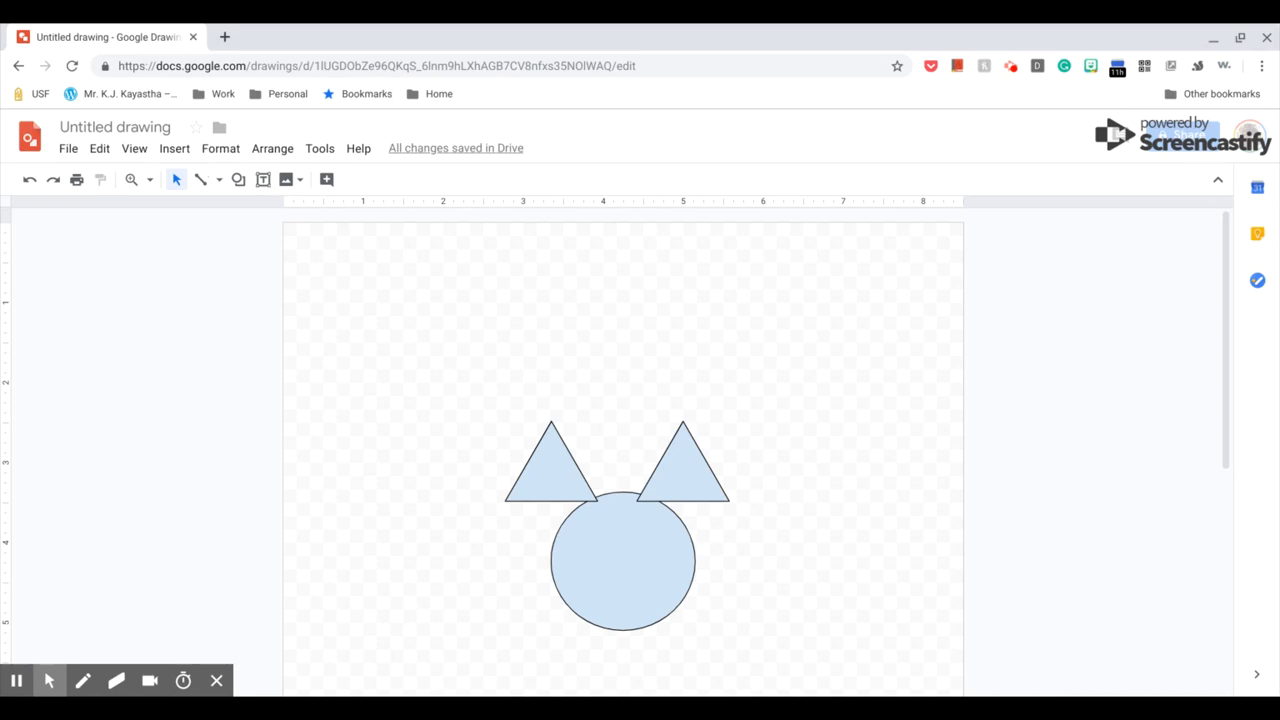
Fill the large circle with solid bright blue
click(660, 557)
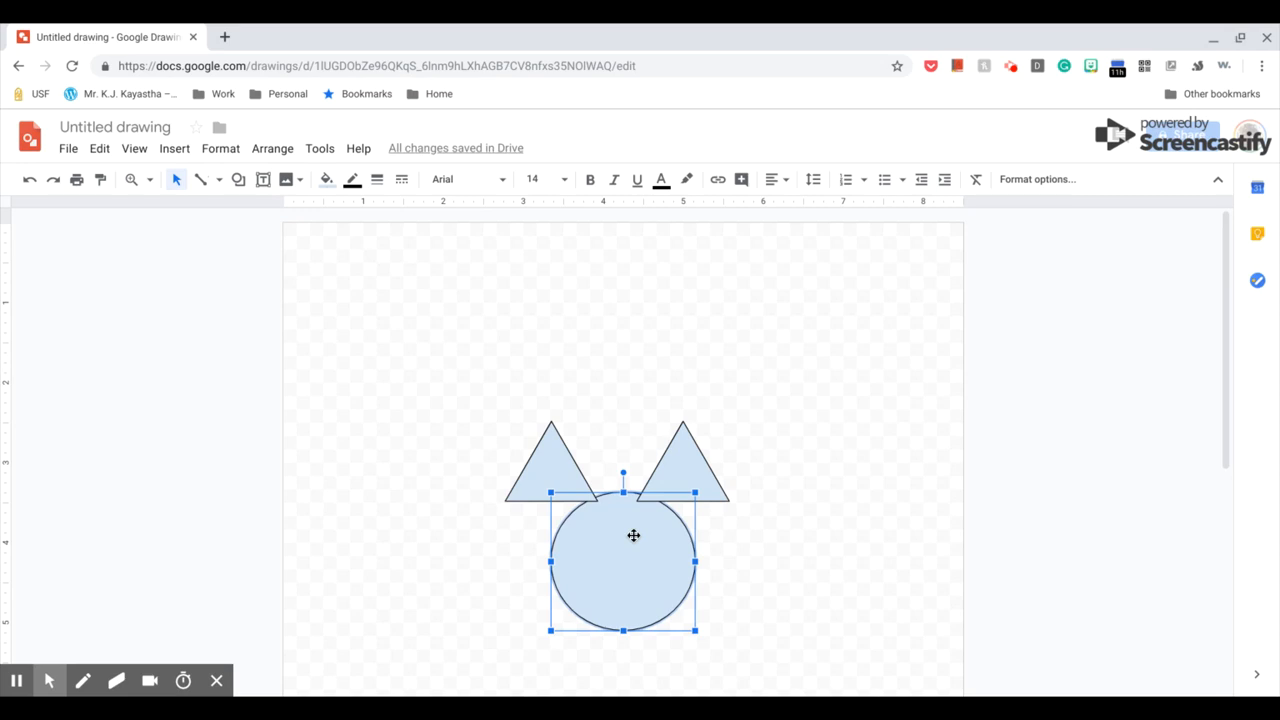
click(325, 191)
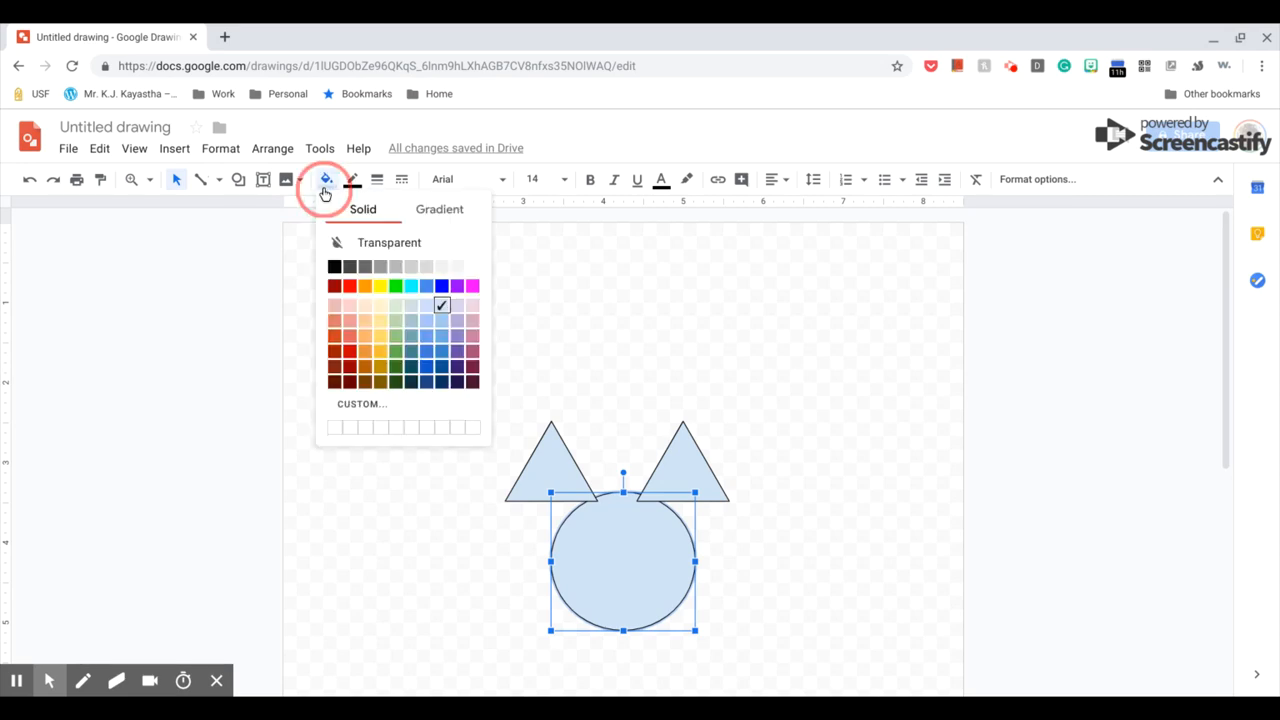
click(442, 288)
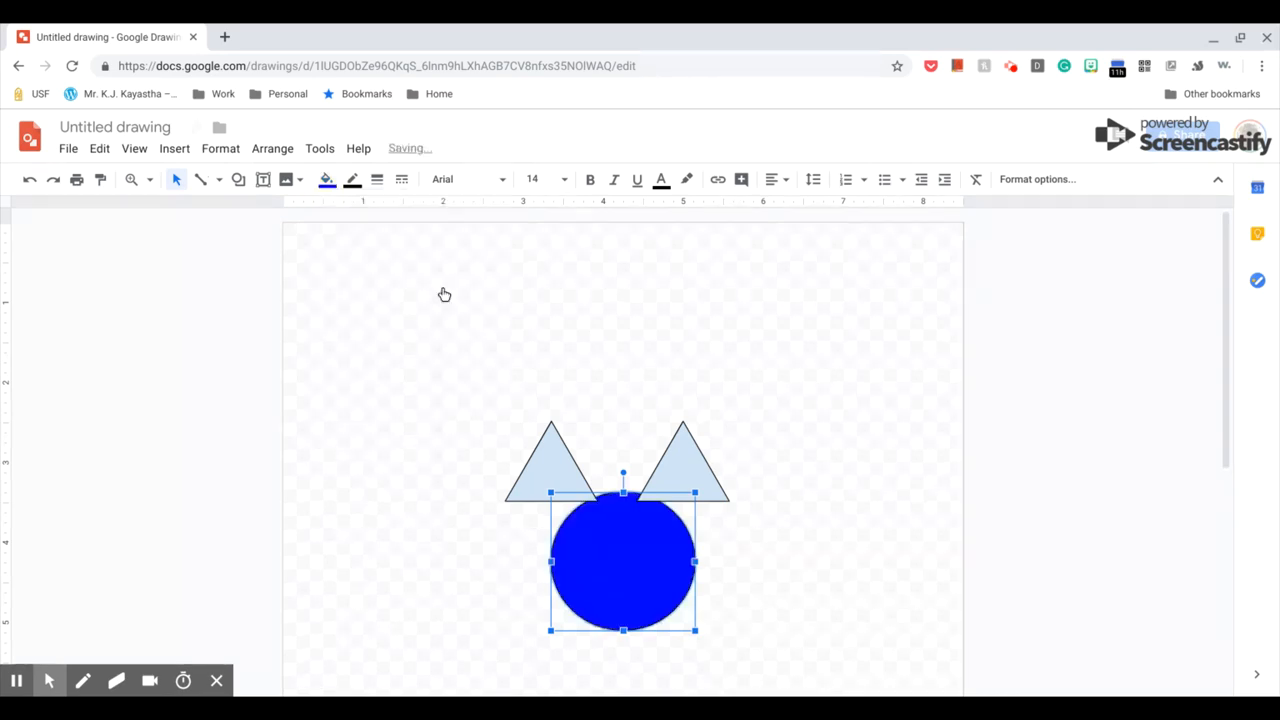
Fill the right triangle with solid white
click(537, 459)
click(704, 470)
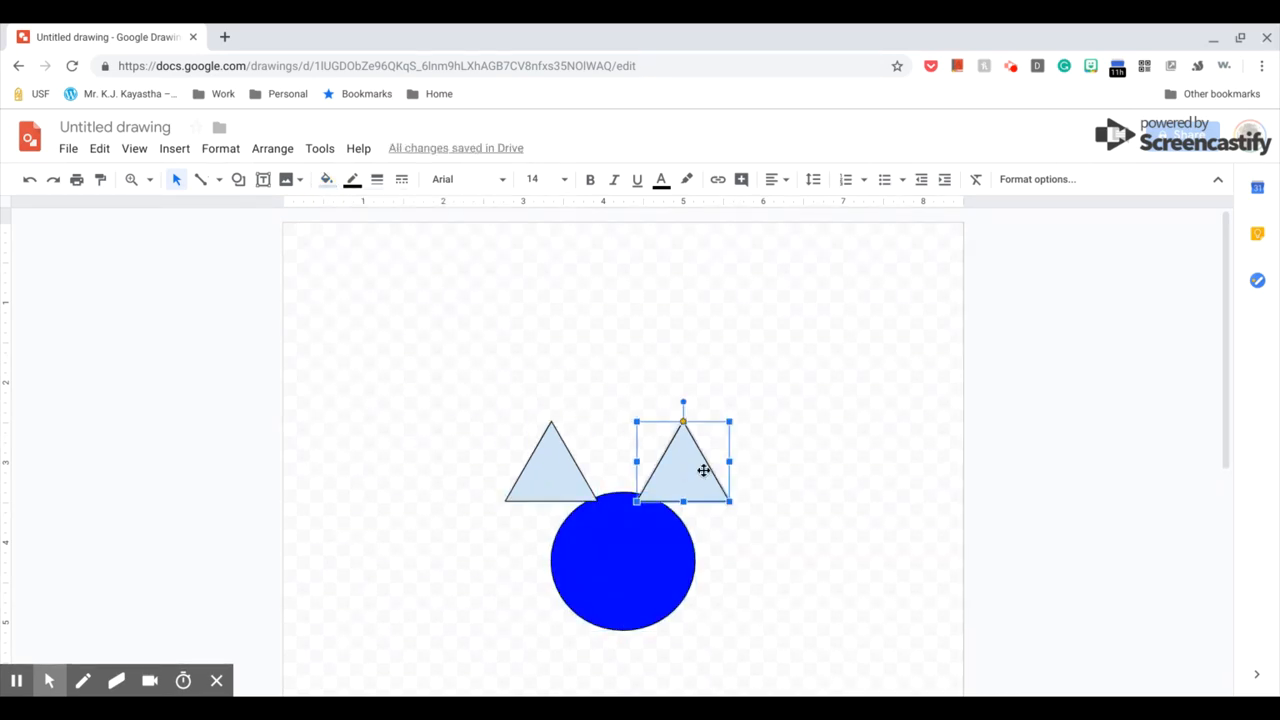
click(330, 183)
click(472, 268)
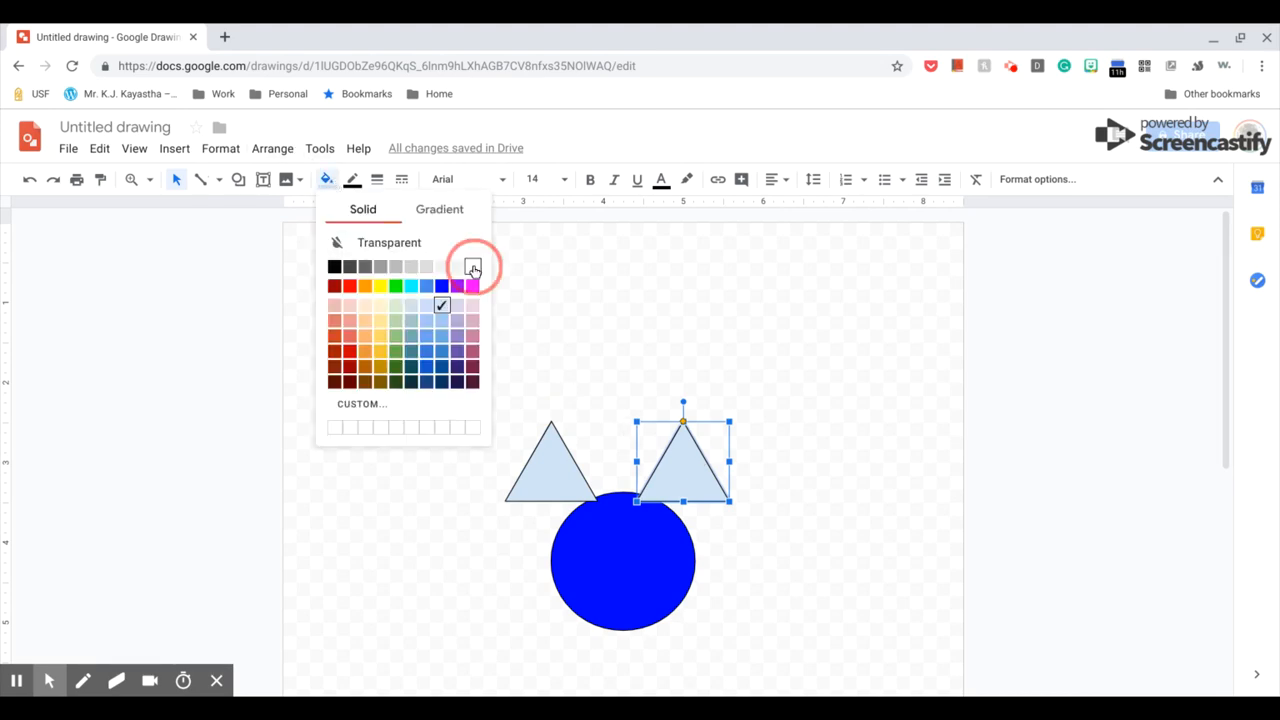
Fill the left triangle with solid white and clear the selection
click(544, 461)
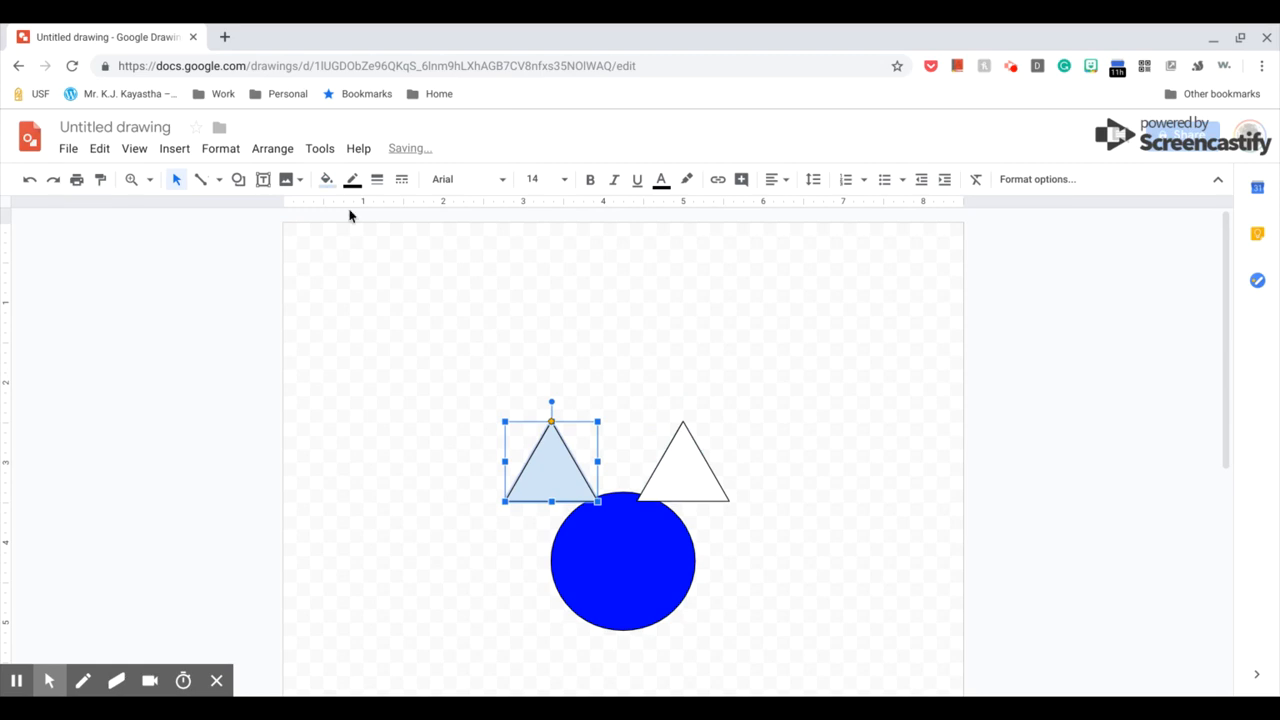
click(328, 180)
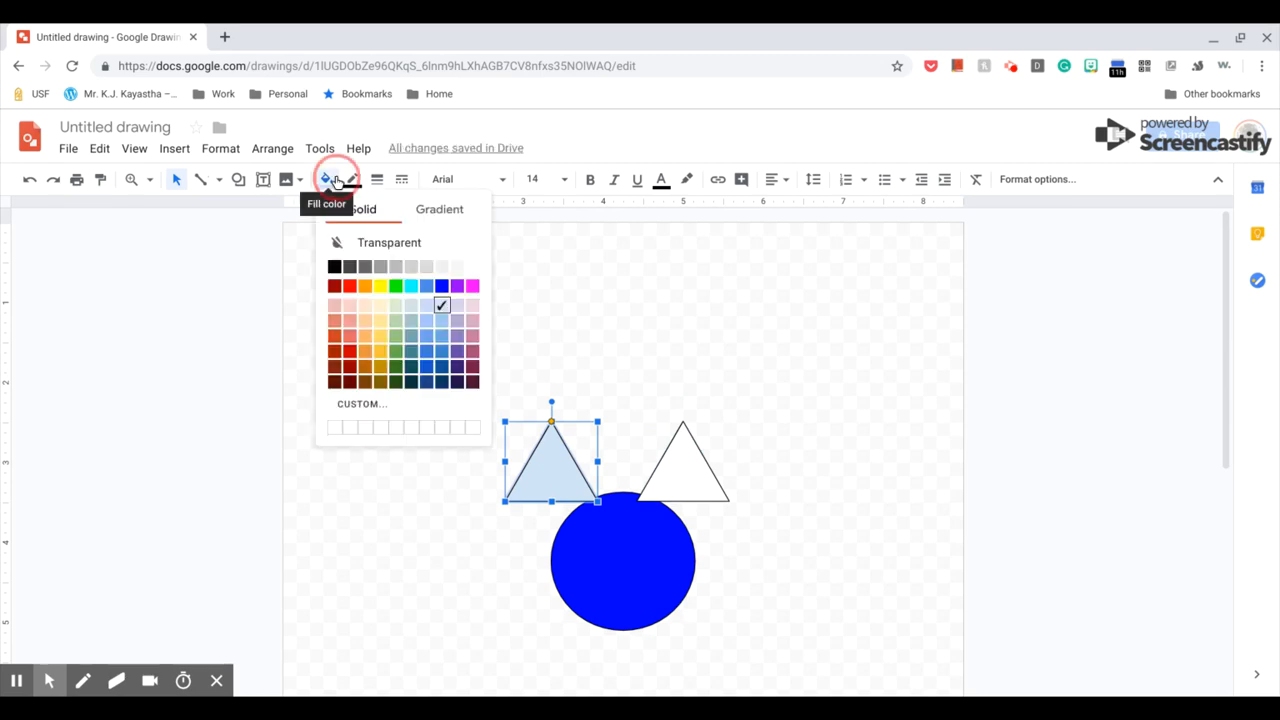
click(472, 267)
click(590, 353)
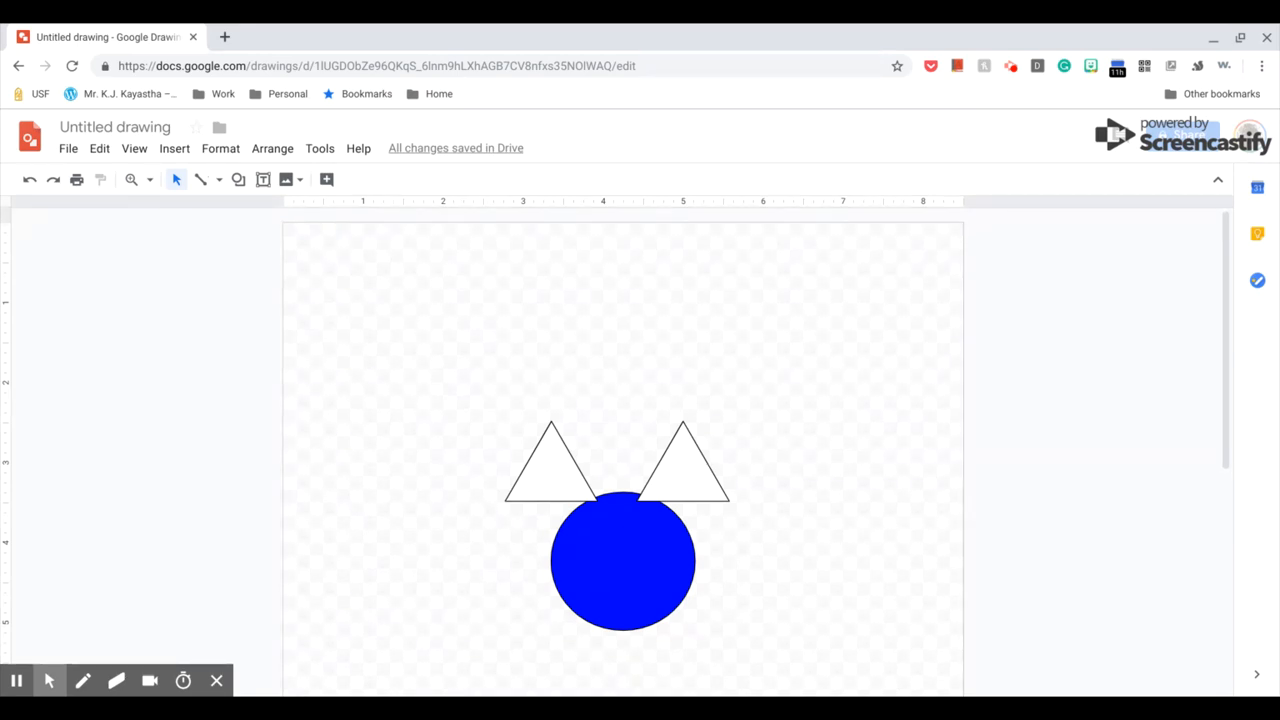
Try to fill both triangles and the circle together with solid red, and undo the fill
key(ctrl+minus)
key(ctrl+minus)
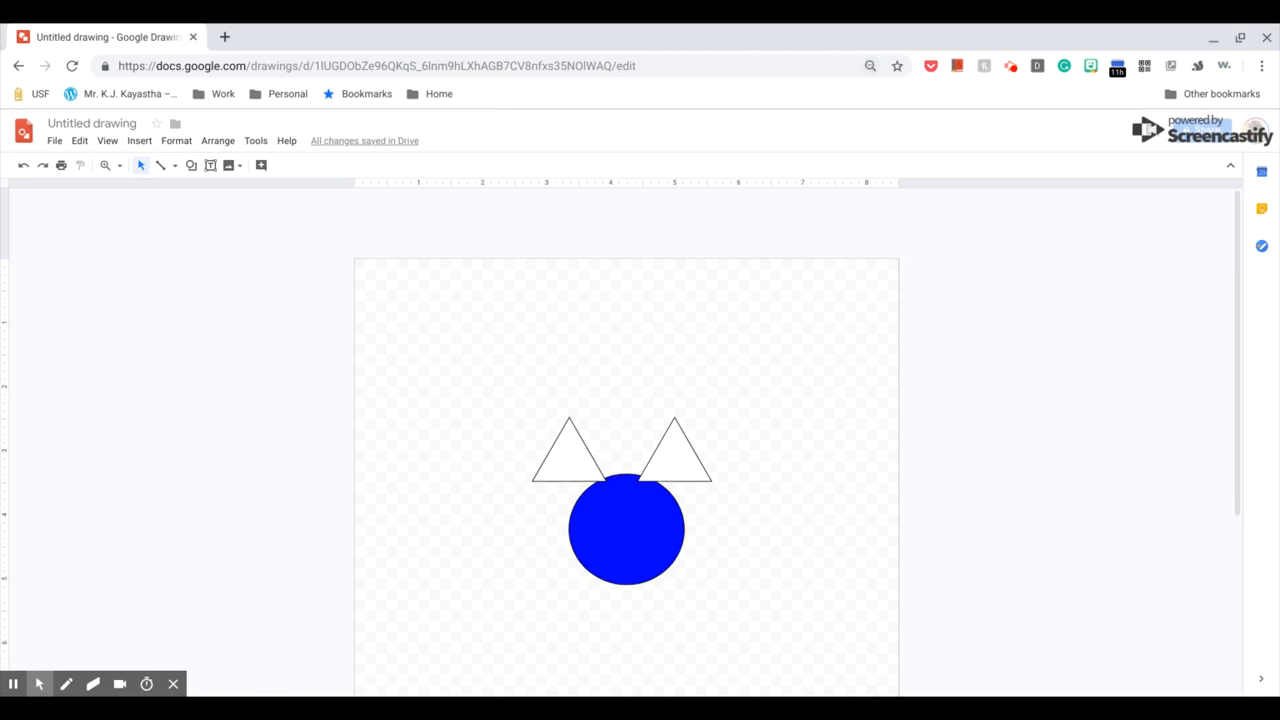
key(ctrl+minus)
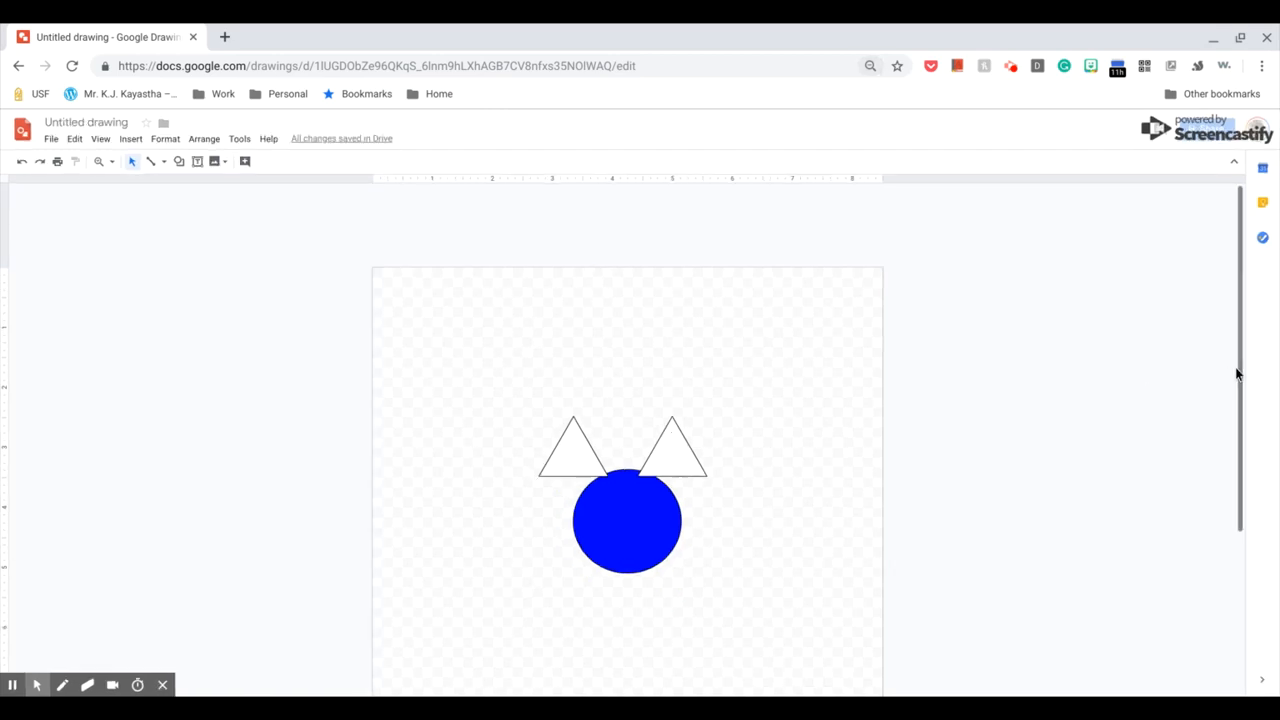
drag(1240, 369, 1231, 451)
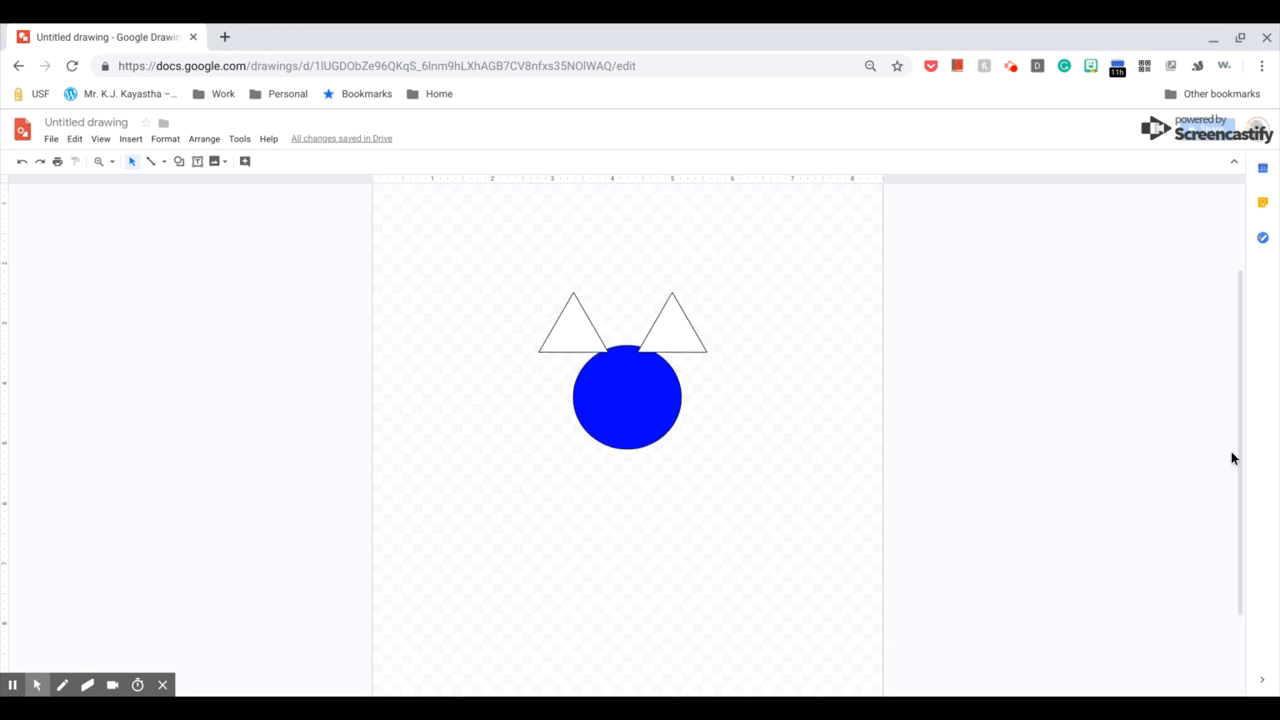
key(ctrl+minus)
key(ctrl+minus)
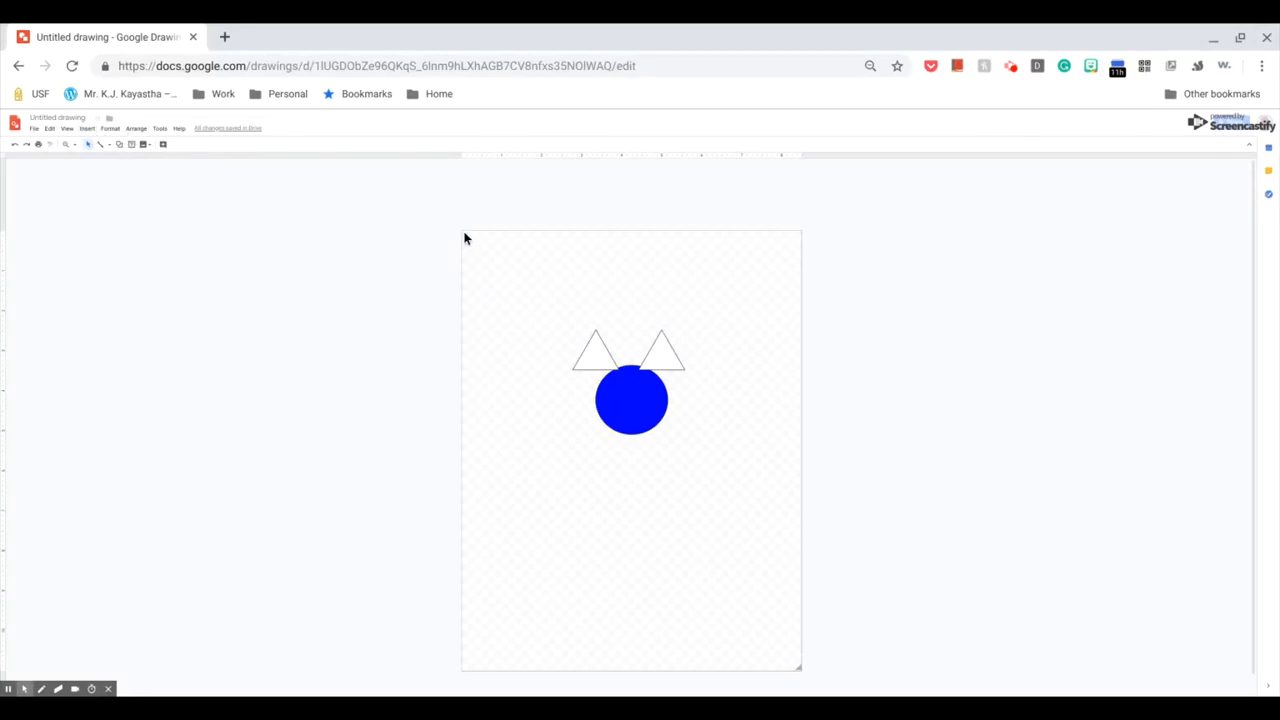
drag(462, 234, 800, 668)
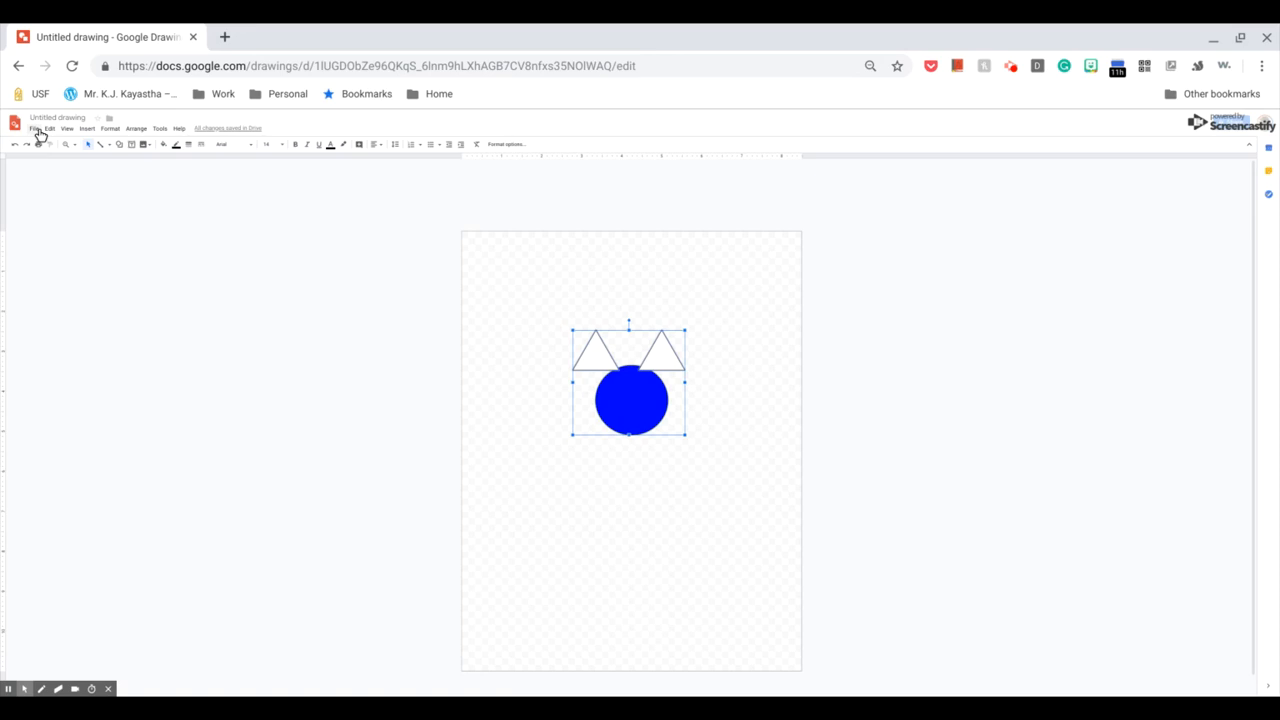
click(165, 148)
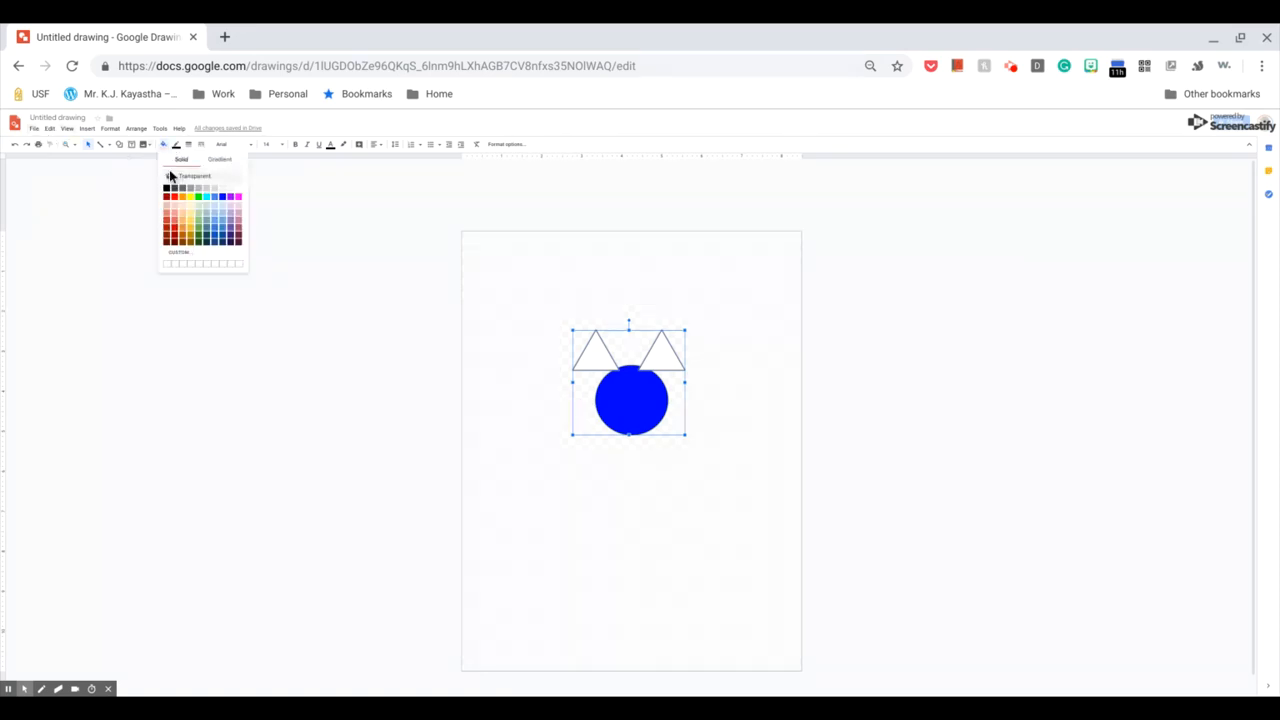
click(175, 197)
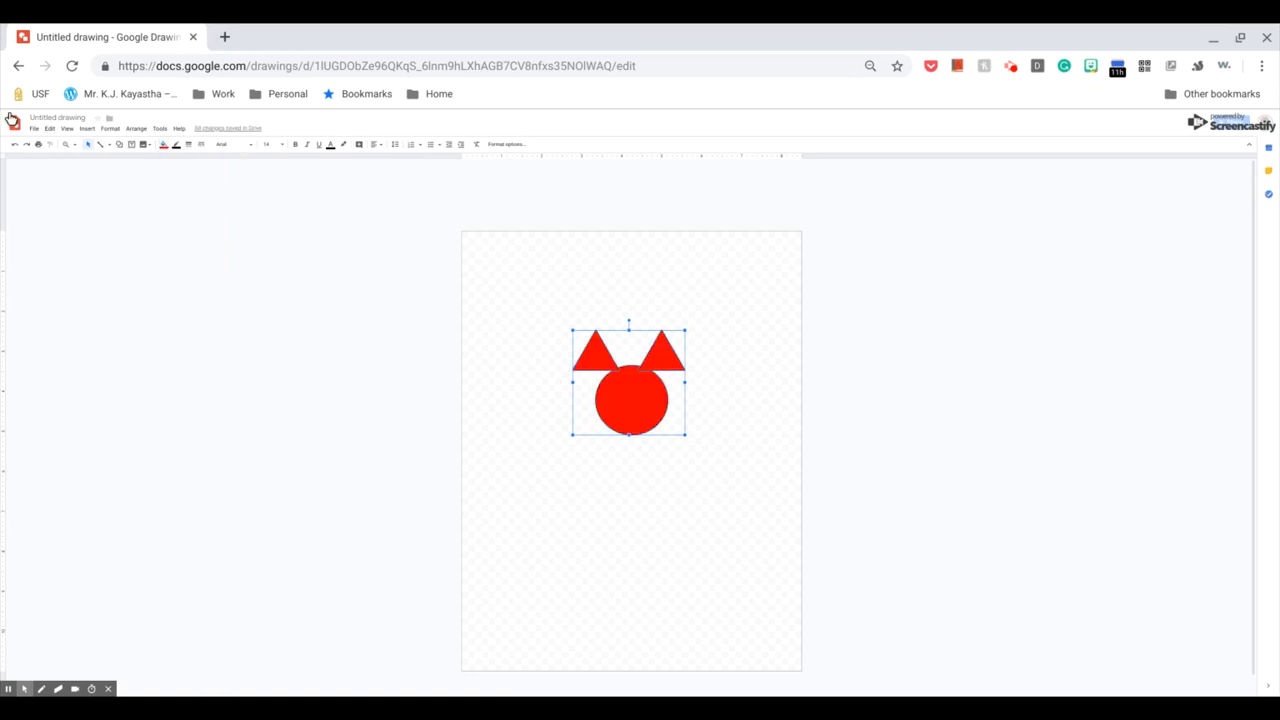
key(ctrl+z)
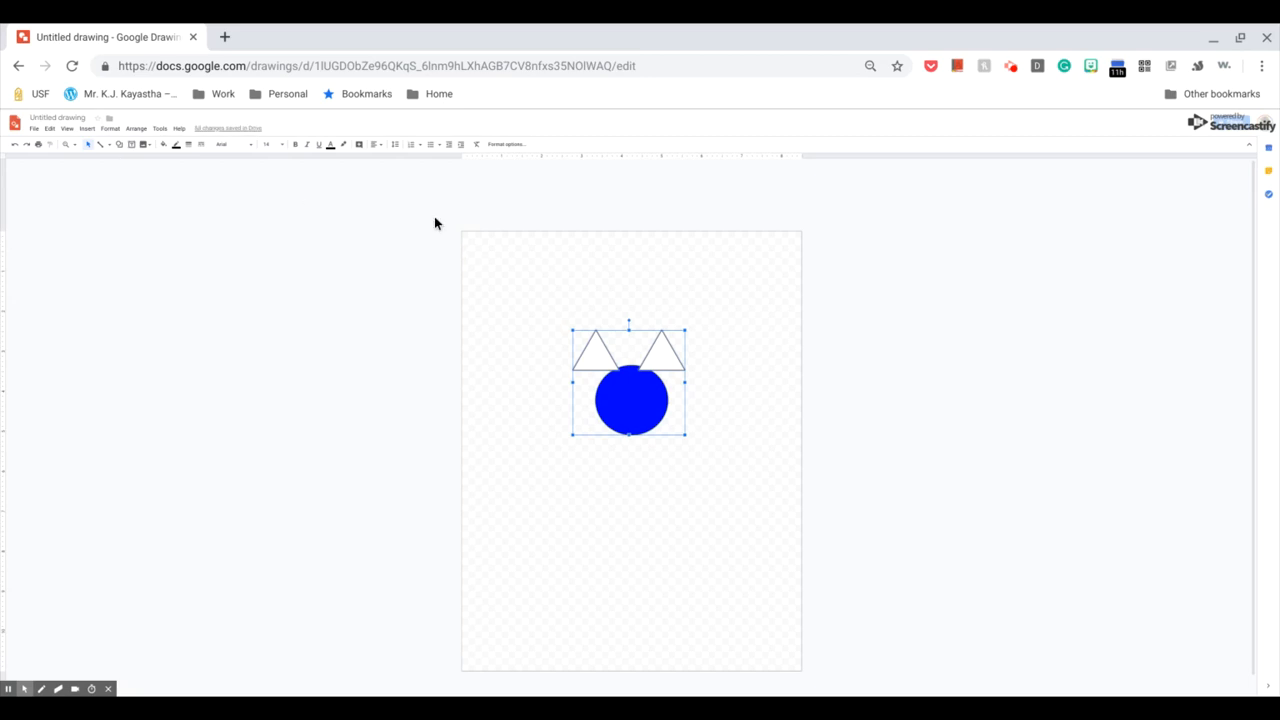
Insert a text box that covers the whole page, from its upper left corner to its lower right corner
key(ctrl+plus)
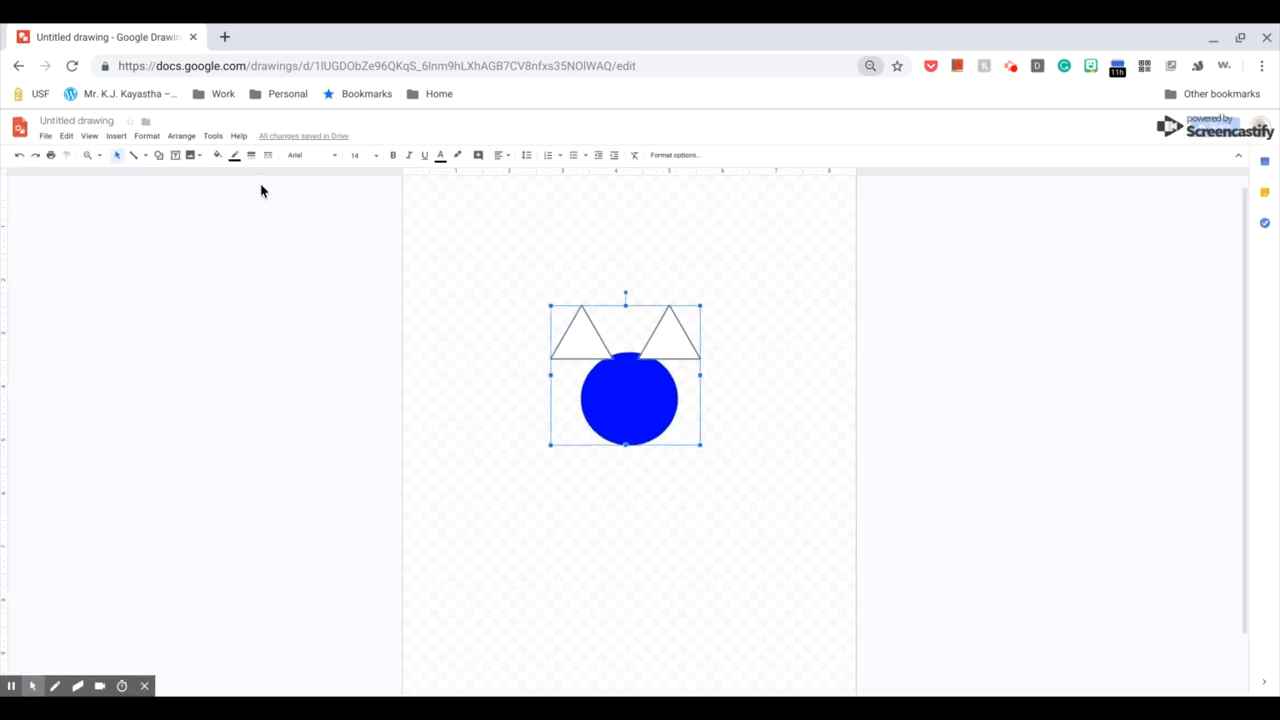
key(ctrl+plus)
click(112, 212)
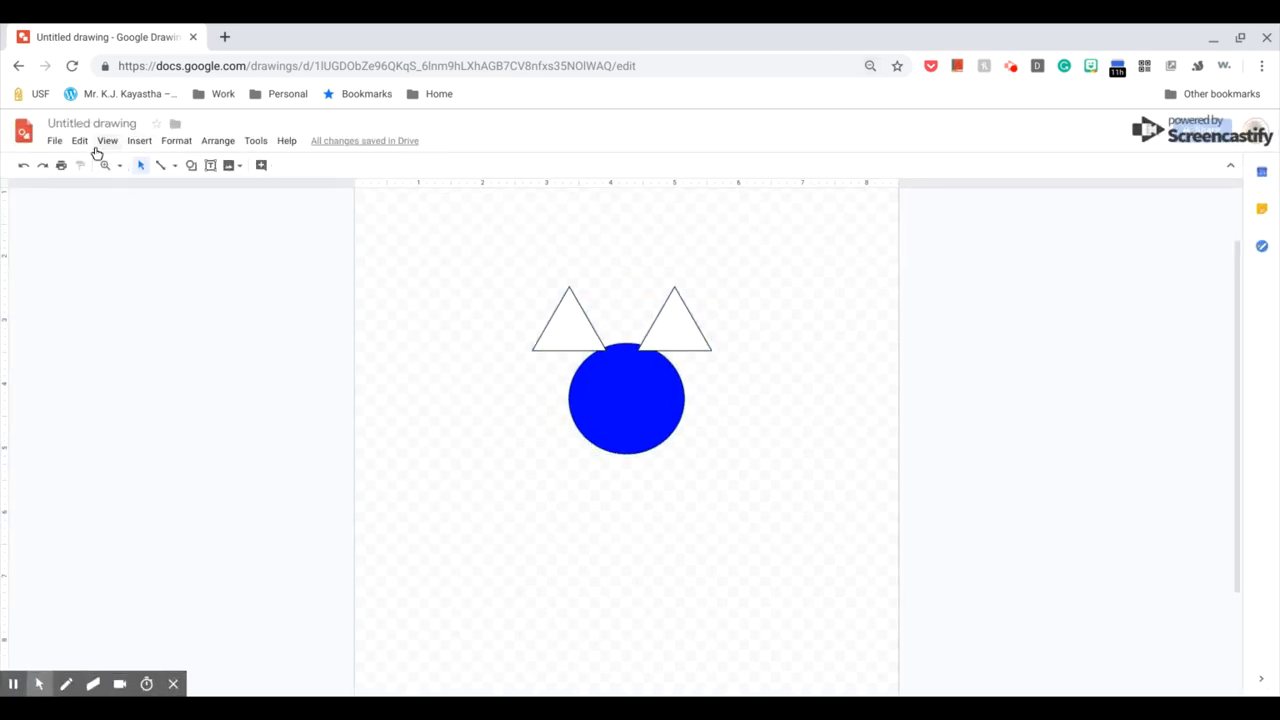
click(55, 143)
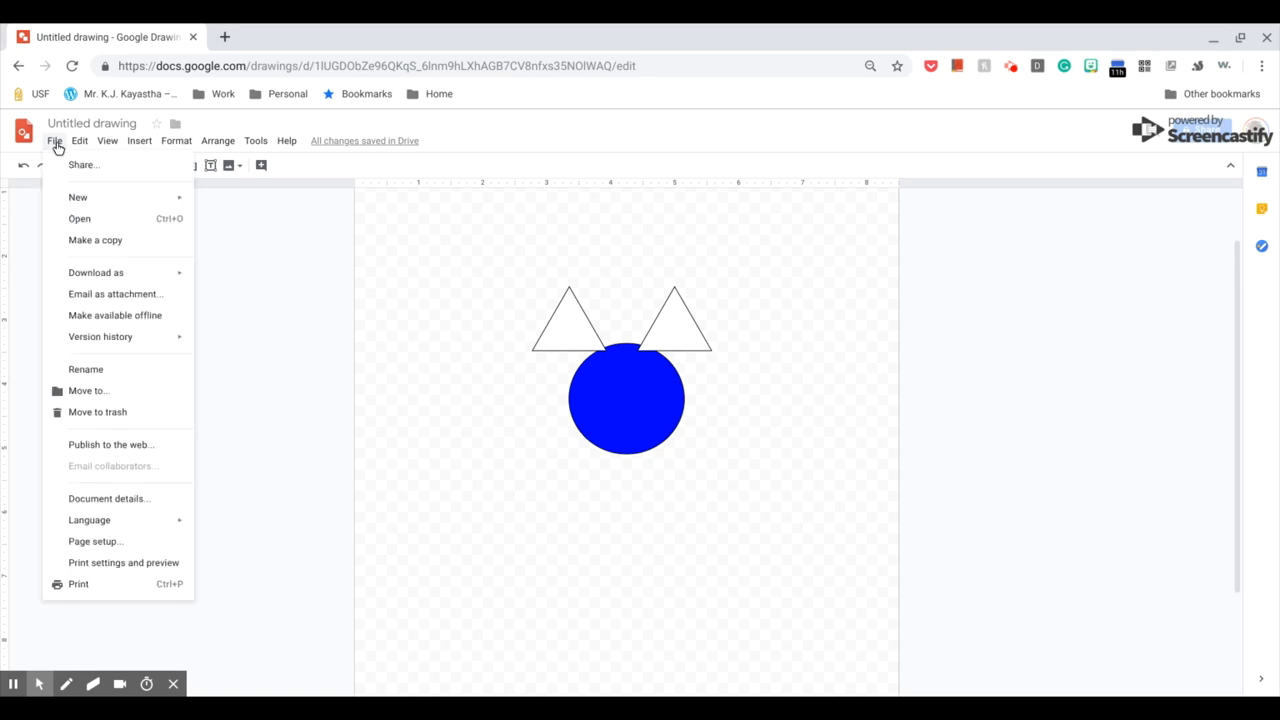
mouse_move(141, 146)
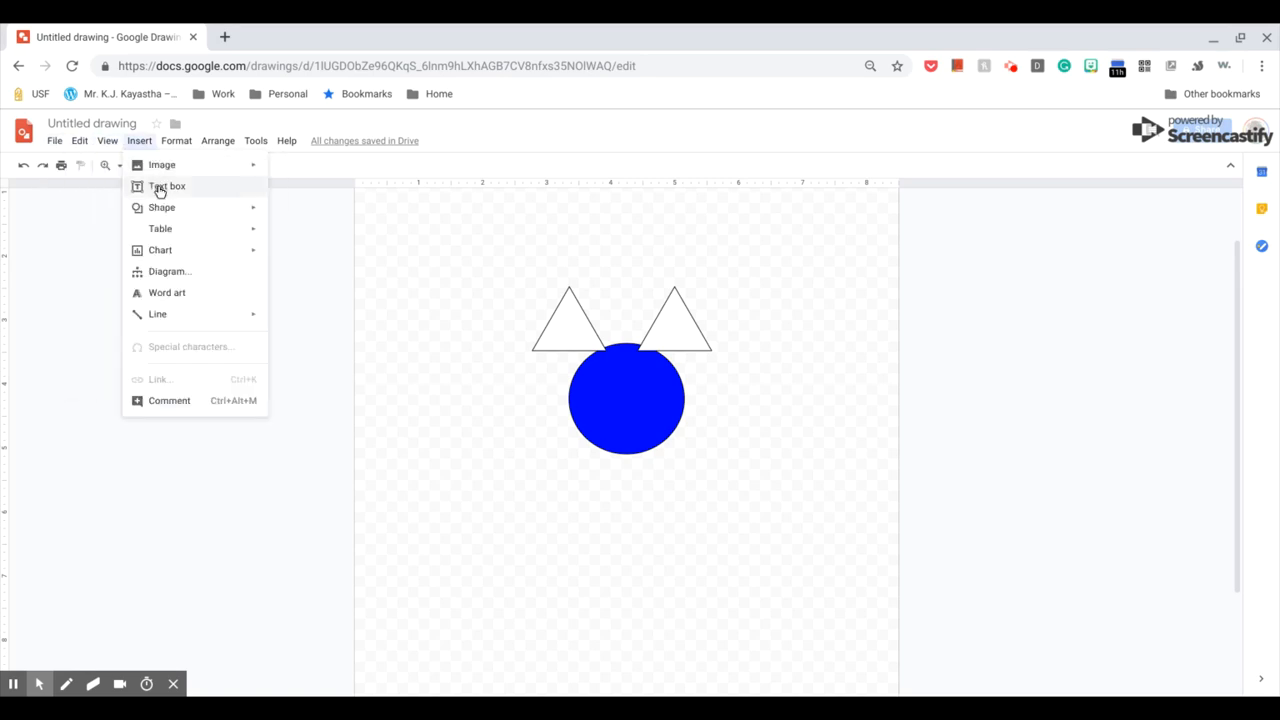
click(162, 186)
key(ctrl+minus)
key(ctrl+minus)
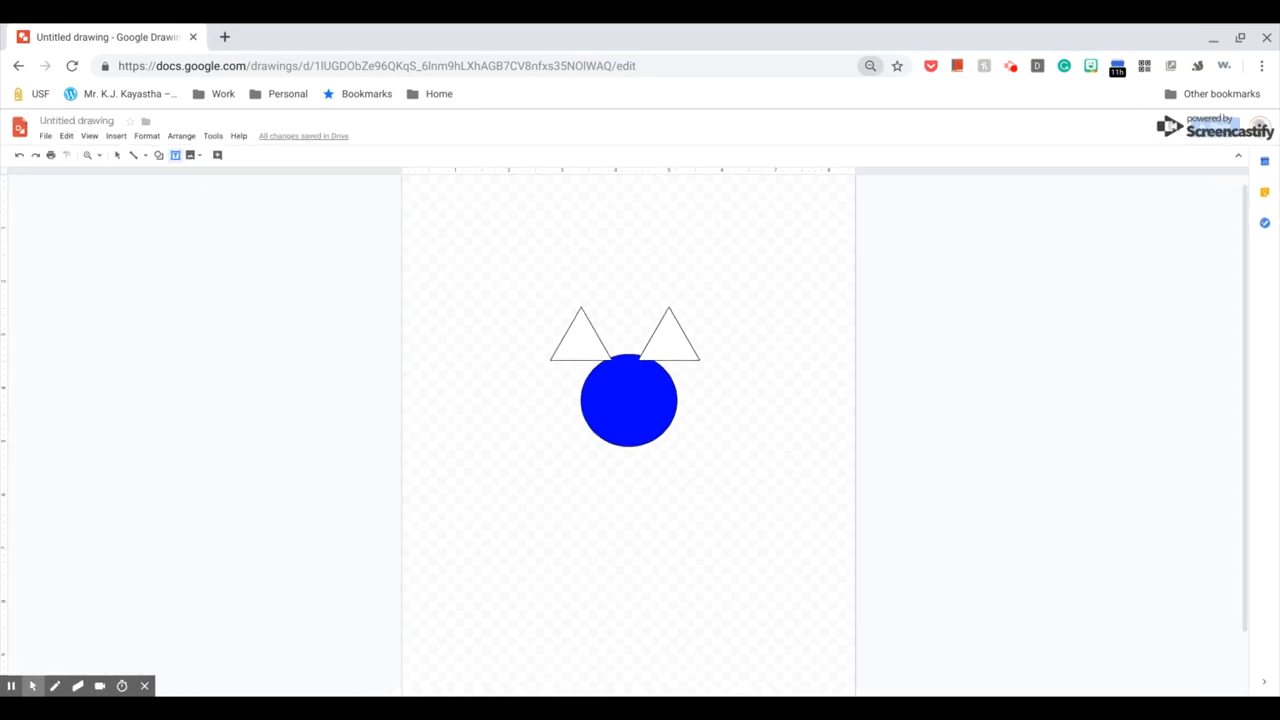
key(ctrl+minus)
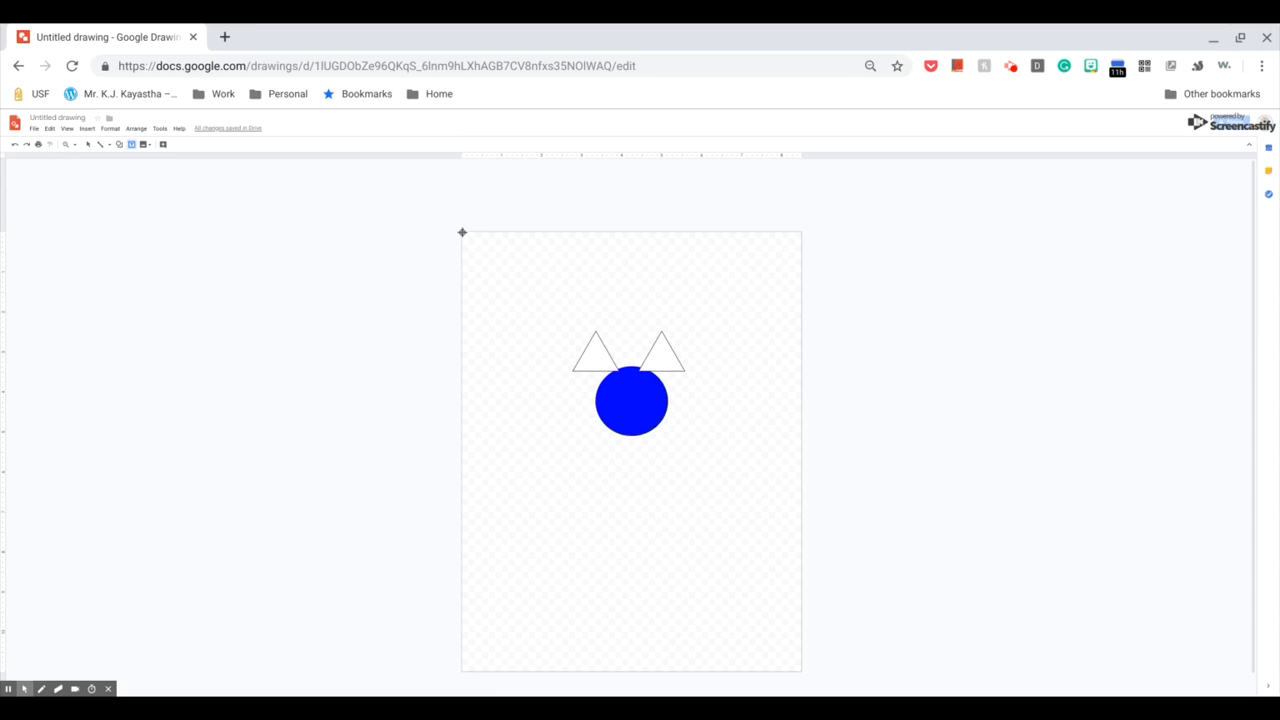
mouse_move(462, 232)
mouse_down()
mouse_move(620, 366)
mouse_move(737, 637)
mouse_move(799, 669)
mouse_up()
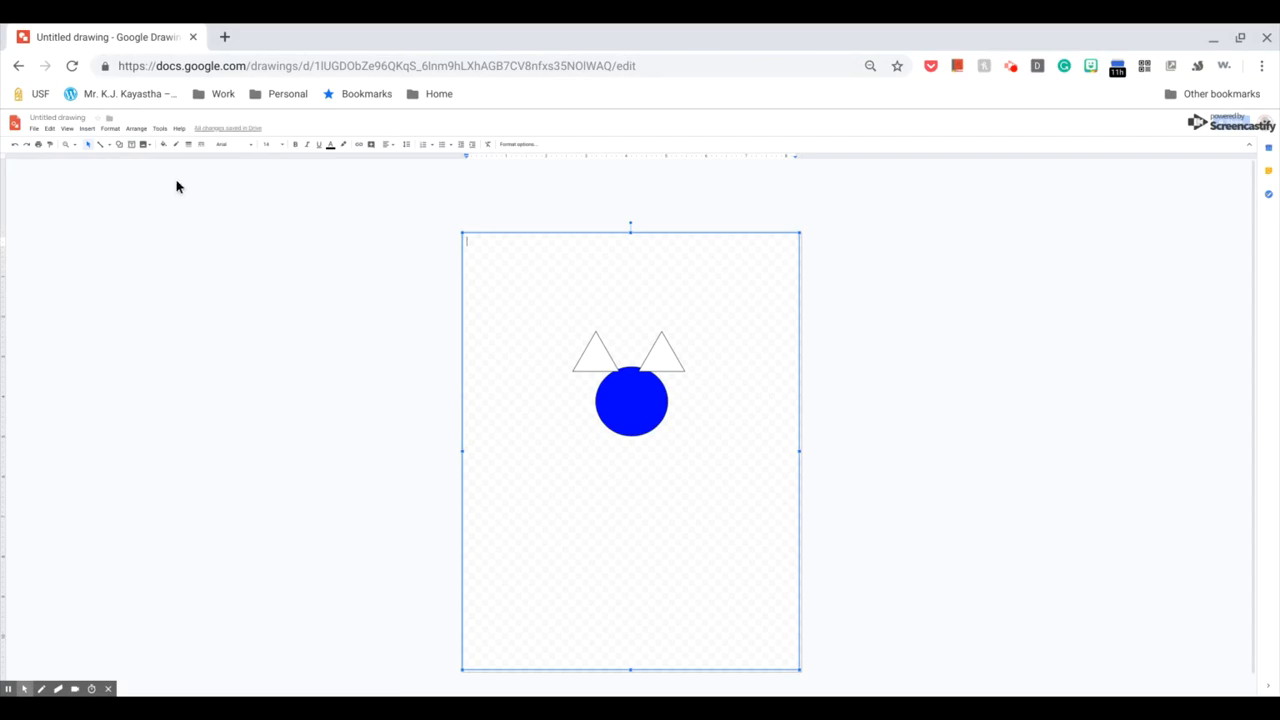
Fill the page-sized text box with solid red
key(ctrl+plus)
key(ctrl+plus)
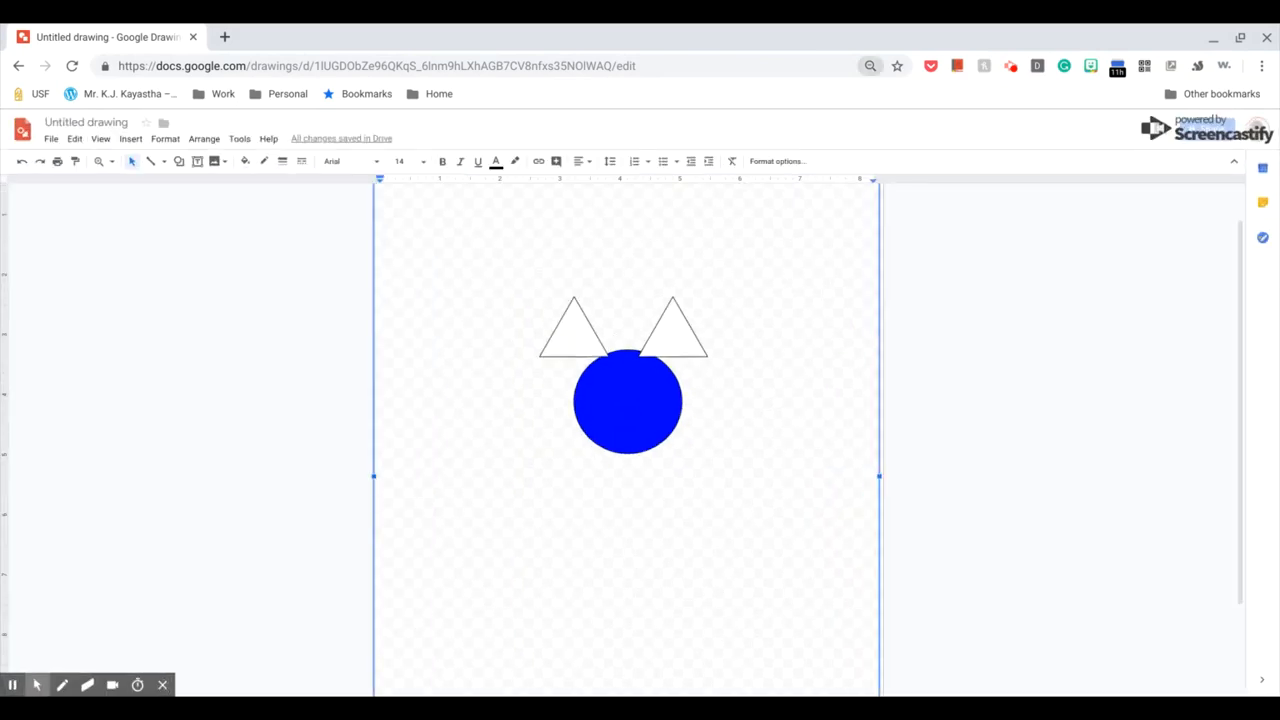
click(248, 167)
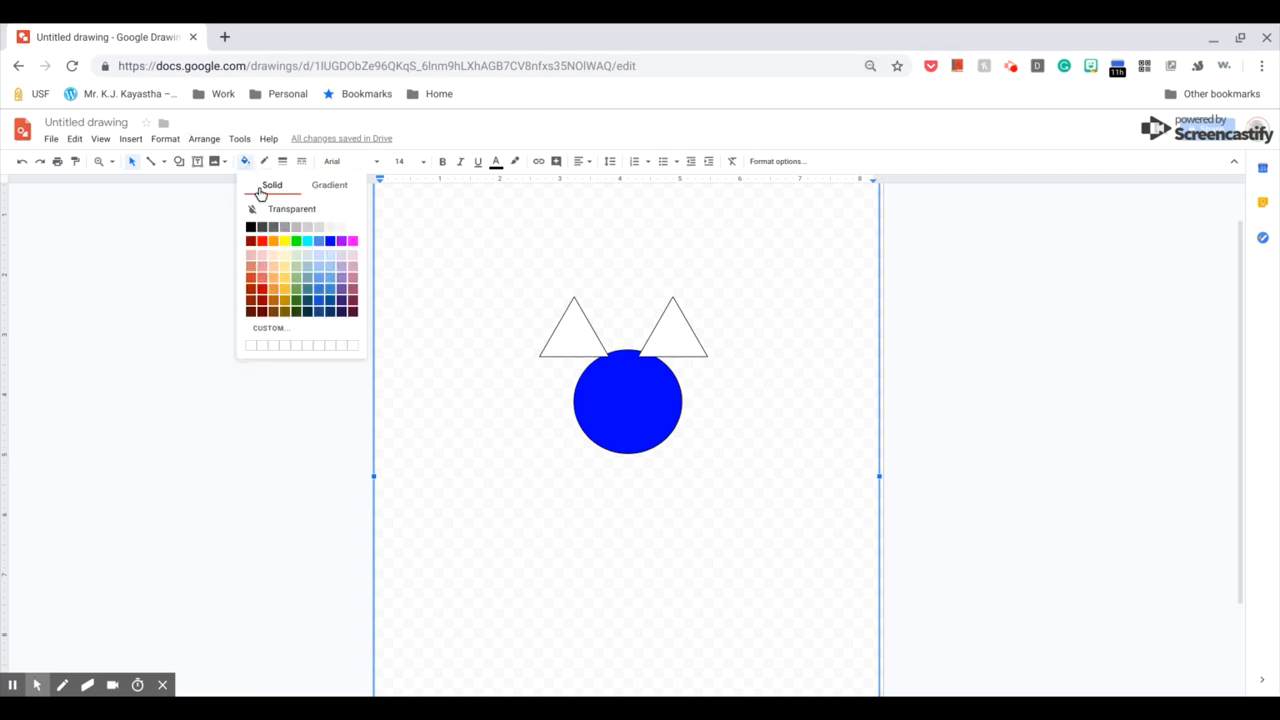
click(262, 243)
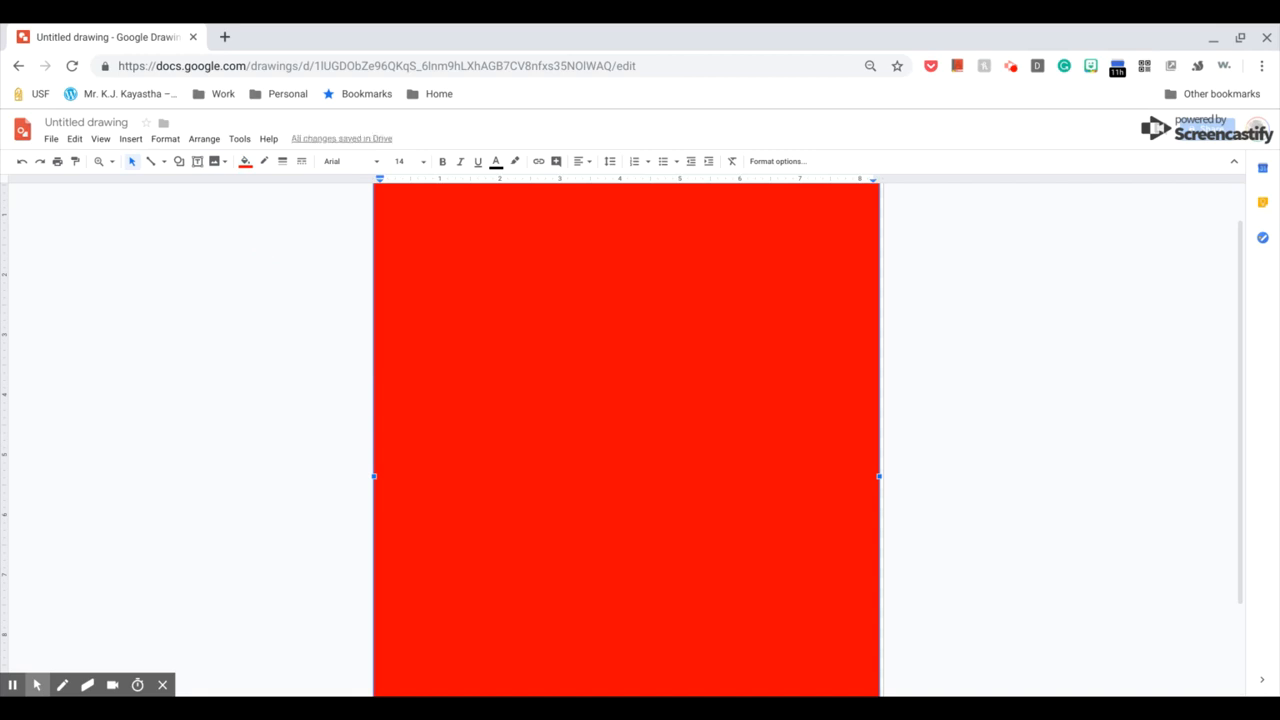
Send the red text box to the back, behind the triangles and the circle
click(195, 139)
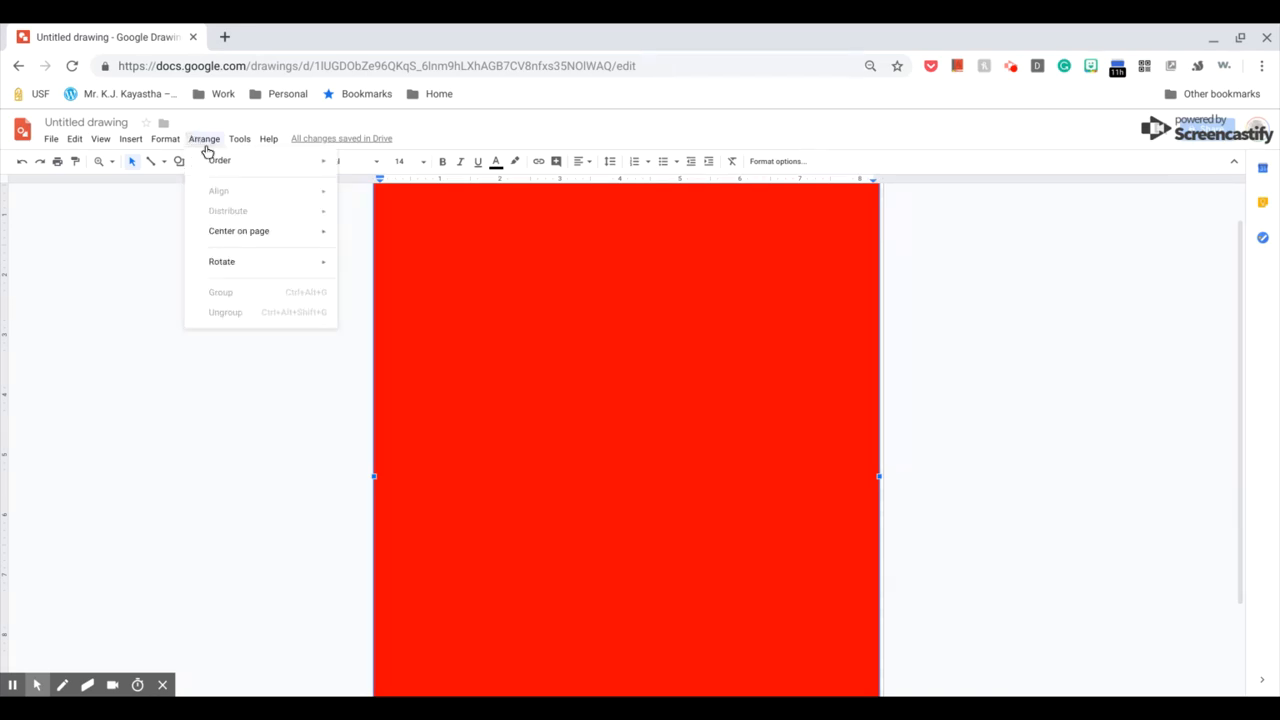
mouse_move(222, 166)
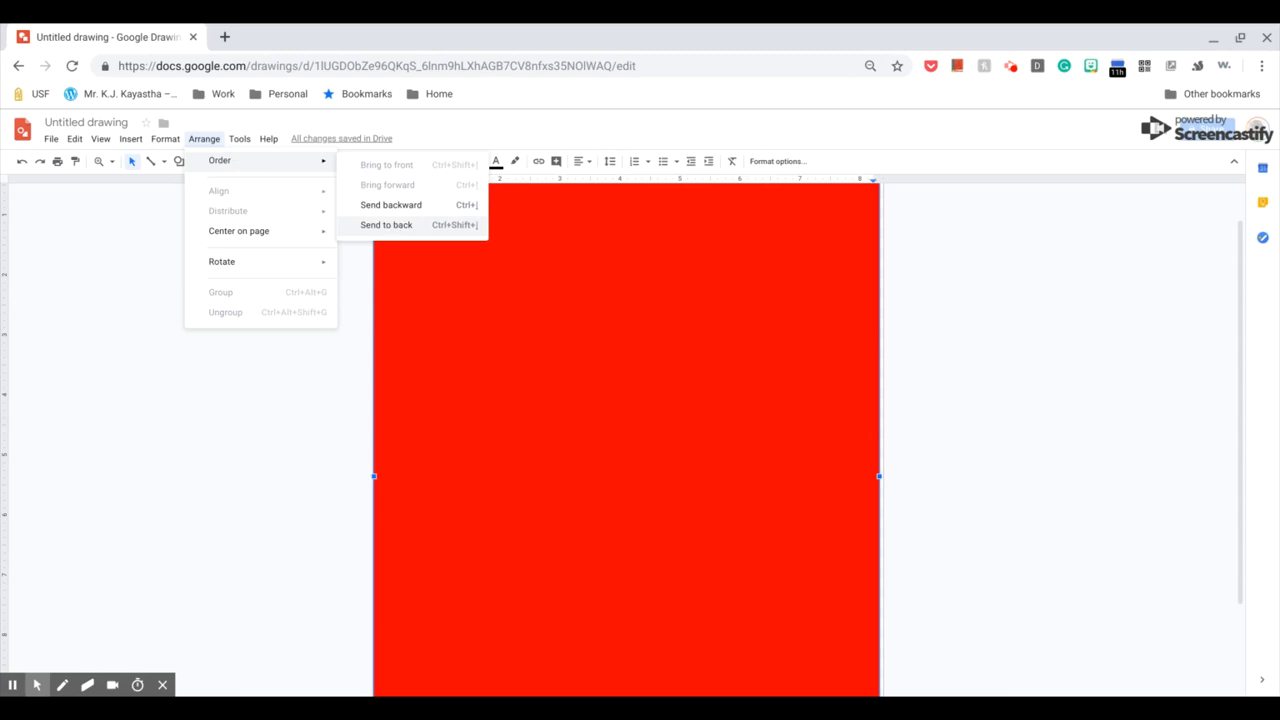
click(393, 225)
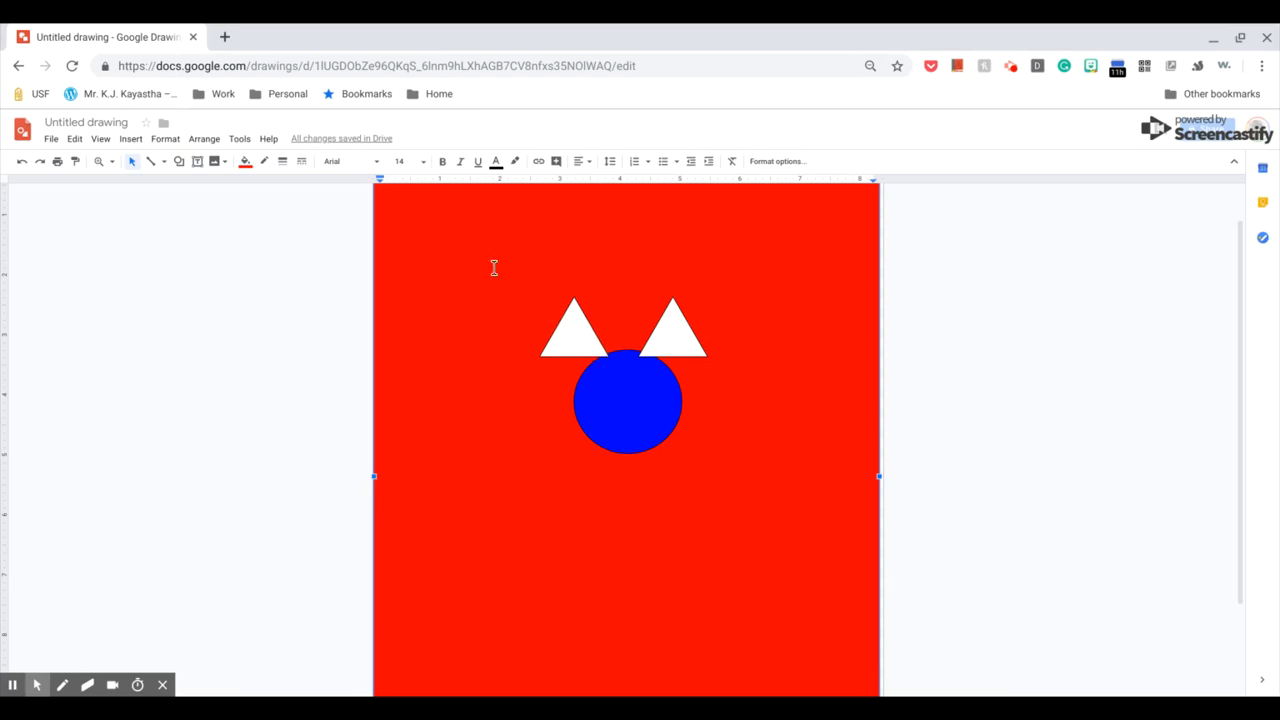
Shift the red background box slightly right and down on the page
click(630, 410)
scroll(630, 410, up, 1)
click(505, 306)
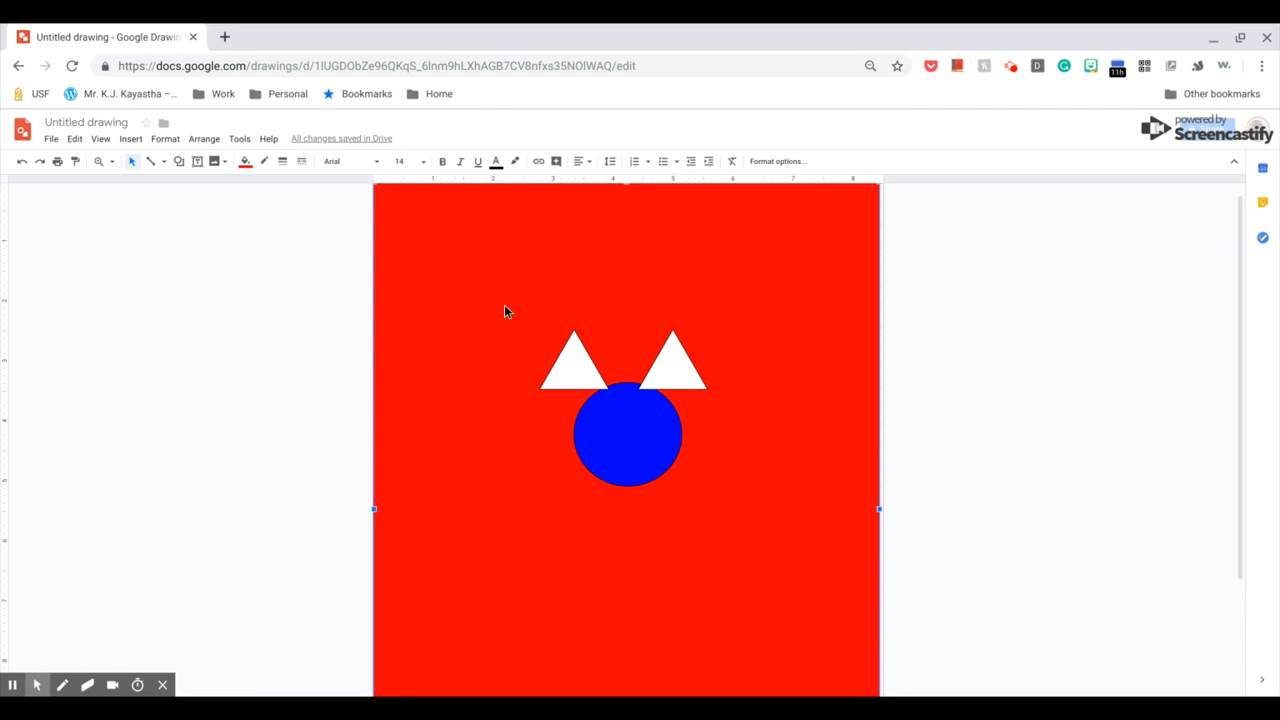
mouse_move(505, 311)
mouse_down()
mouse_move(605, 417)
mouse_move(514, 320)
mouse_up()
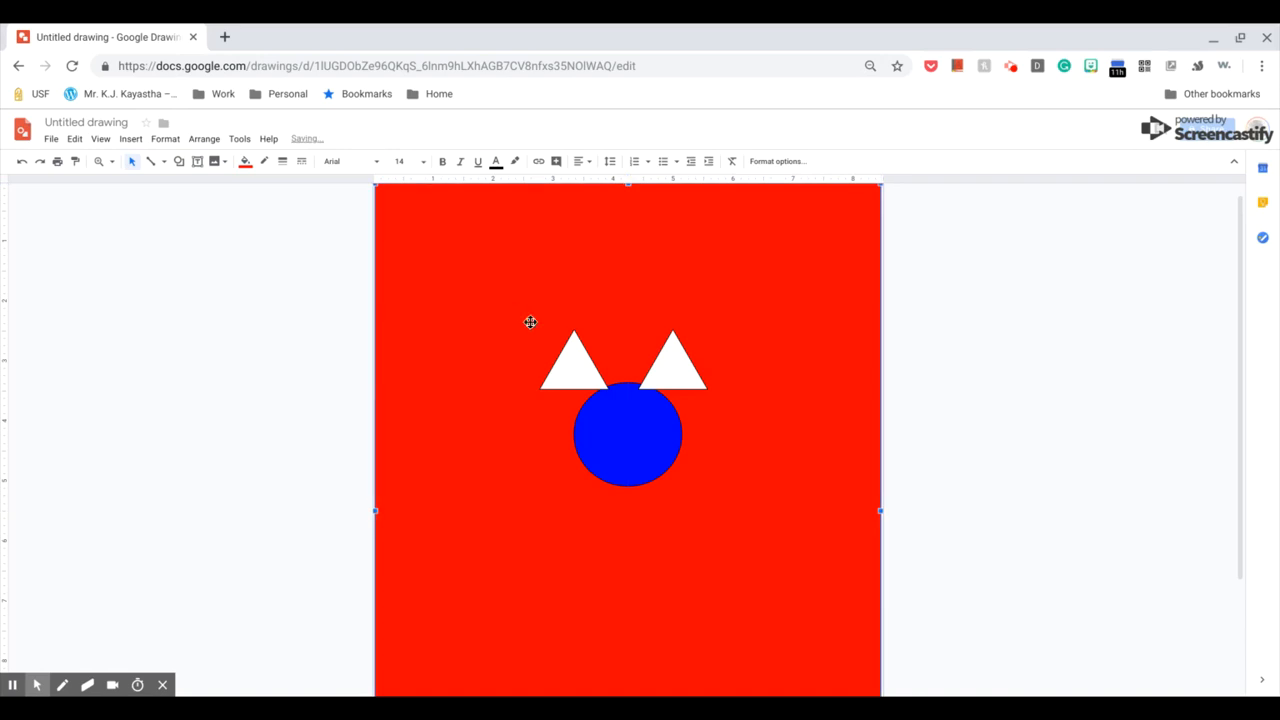
click(602, 379)
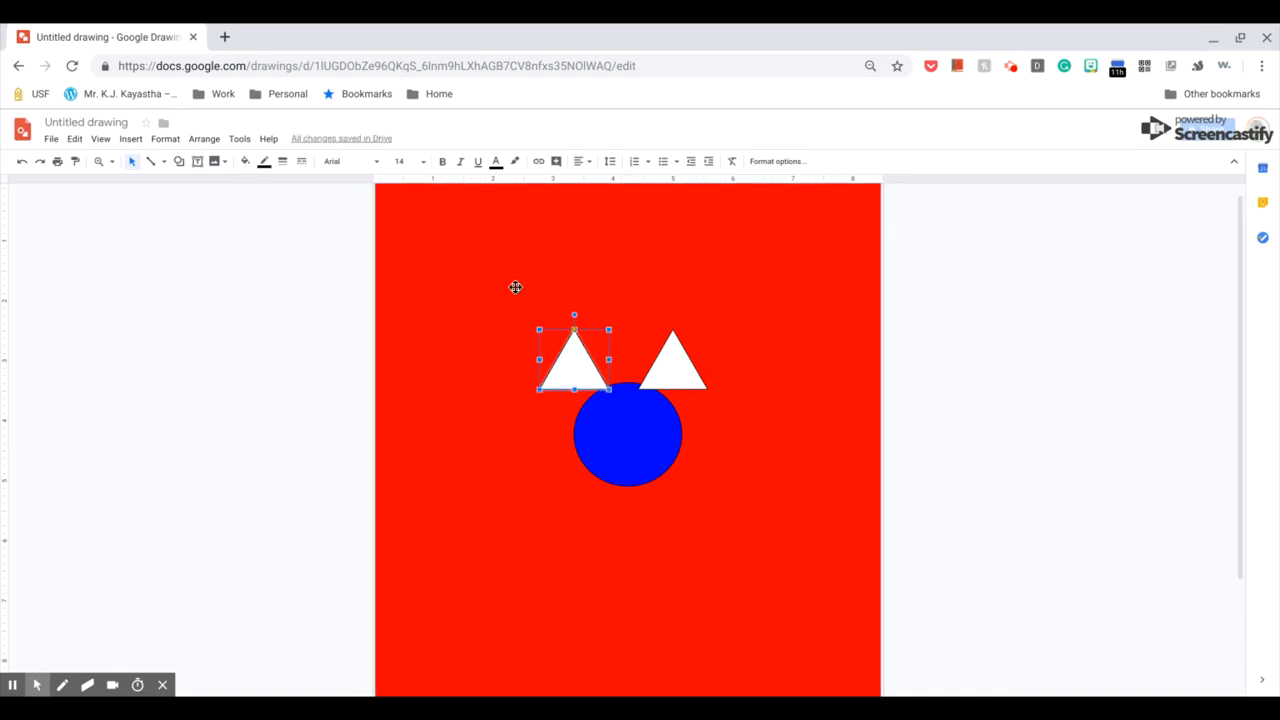
shift+click(678, 377)
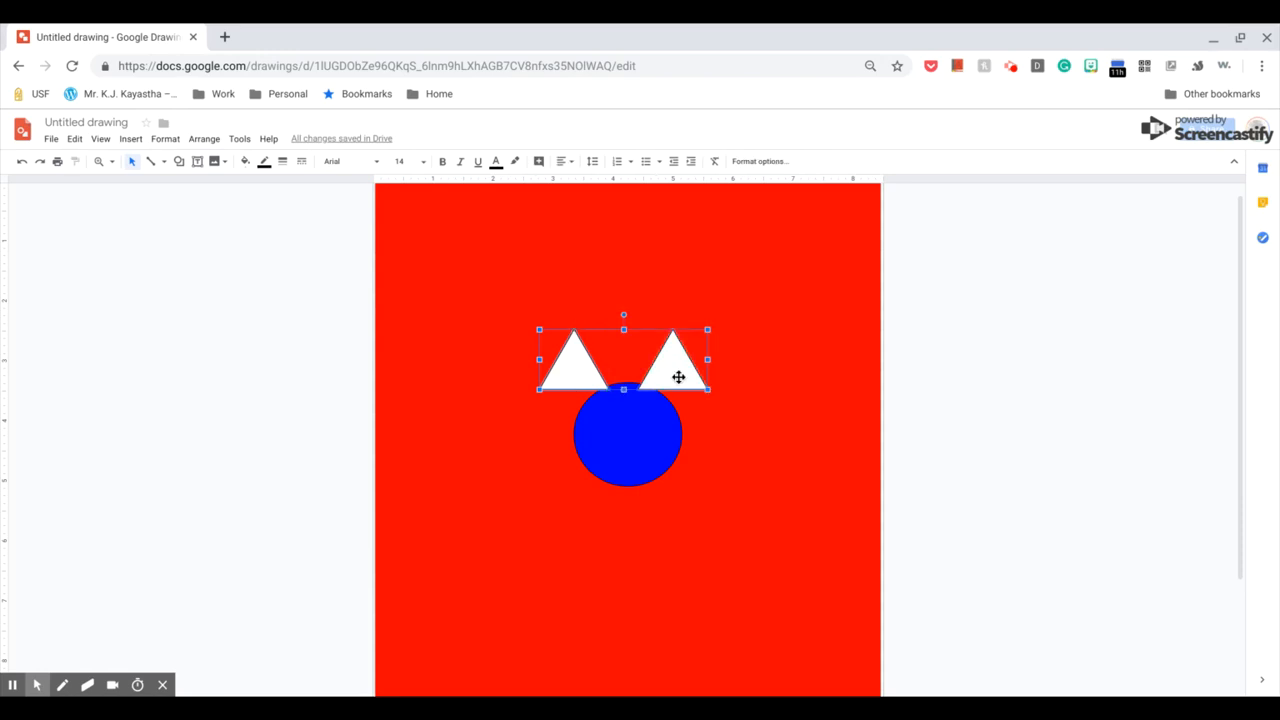
shift+click(620, 450)
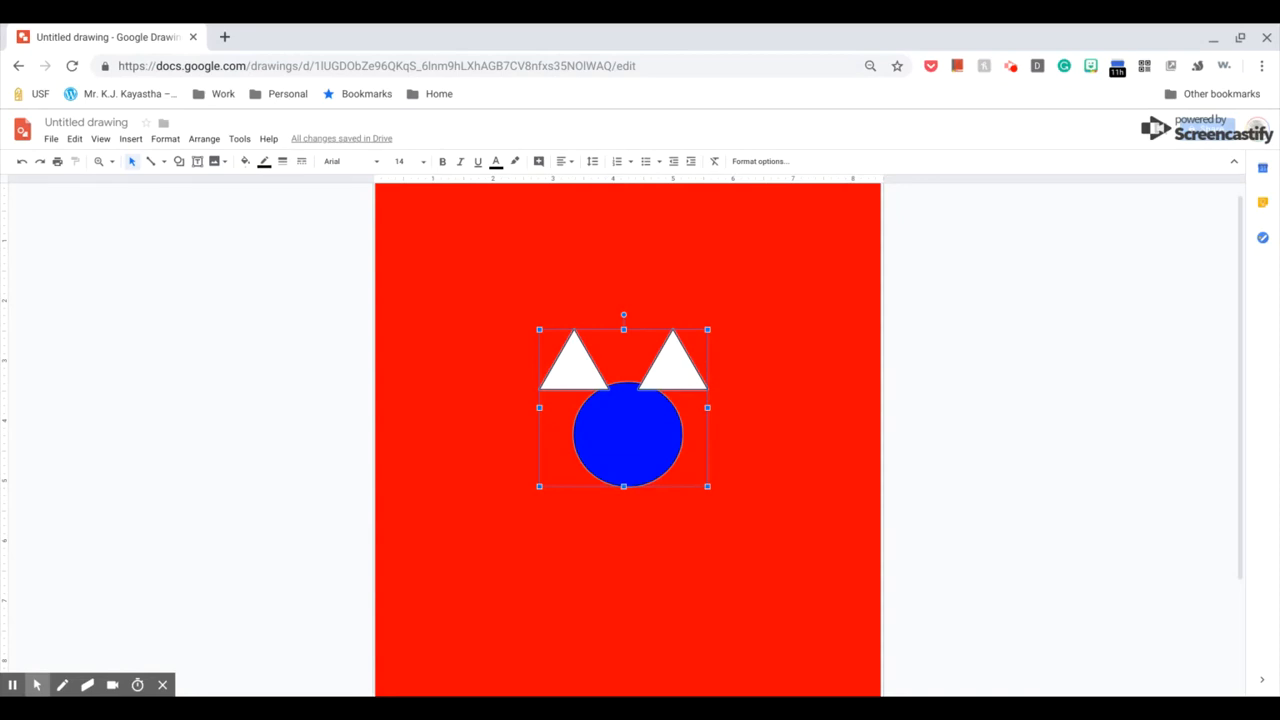
click(496, 273)
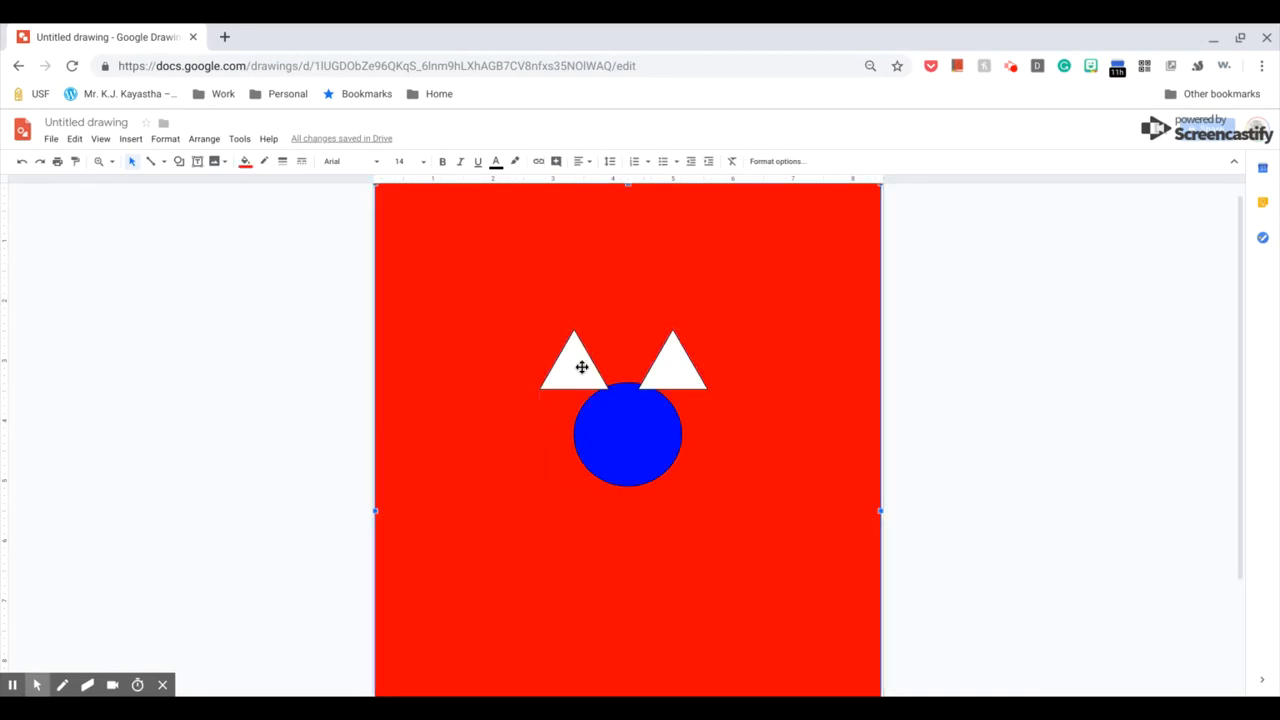
Group the two white triangles and the blue circle into one object
click(582, 367)
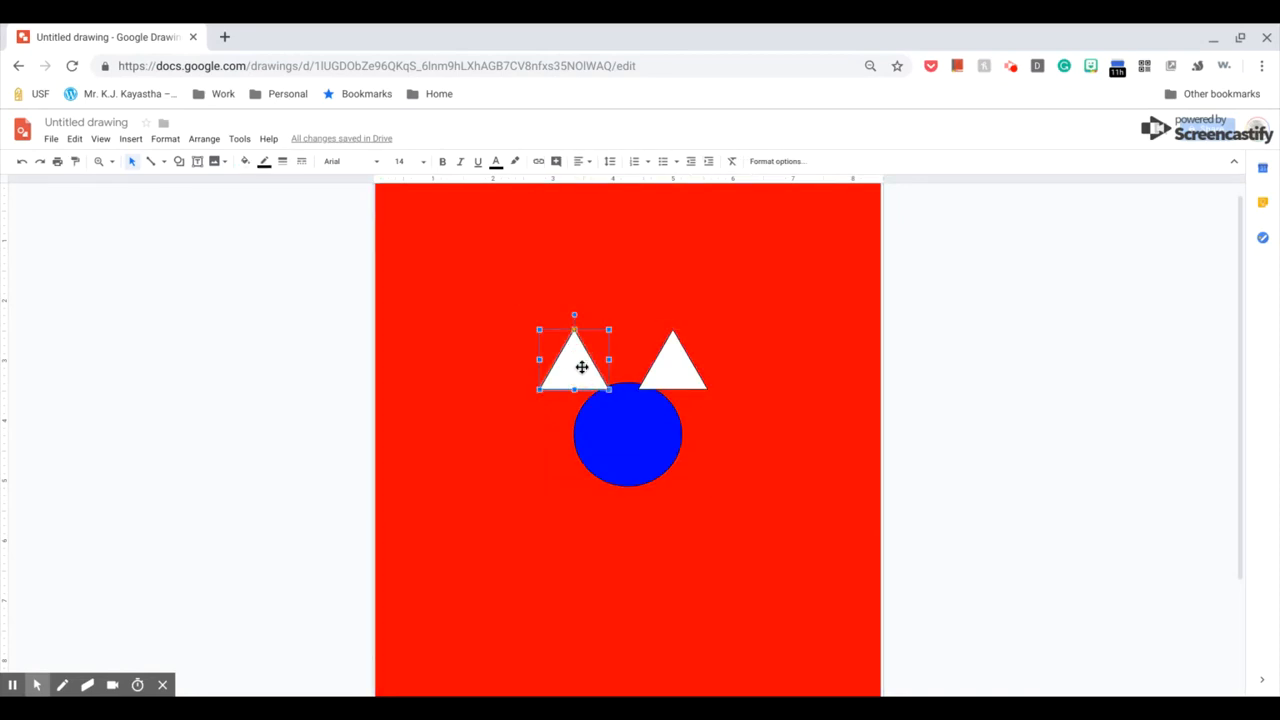
shift+click(669, 371)
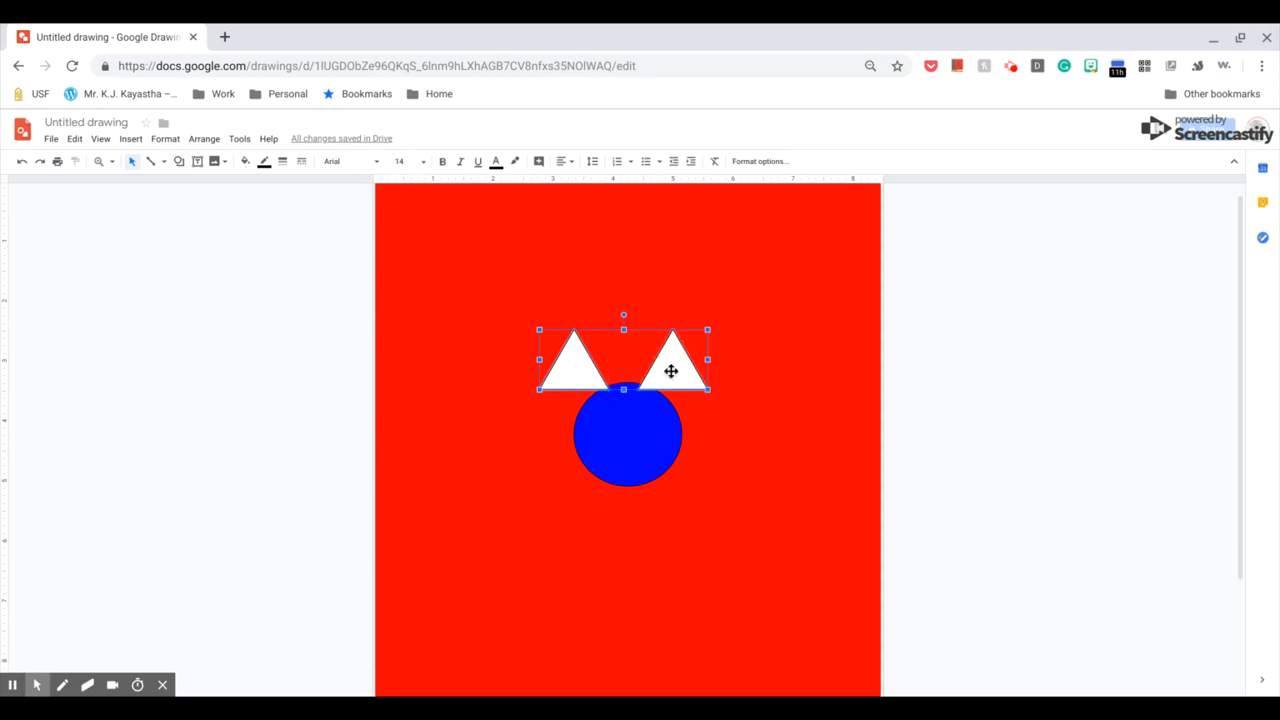
shift+click(633, 425)
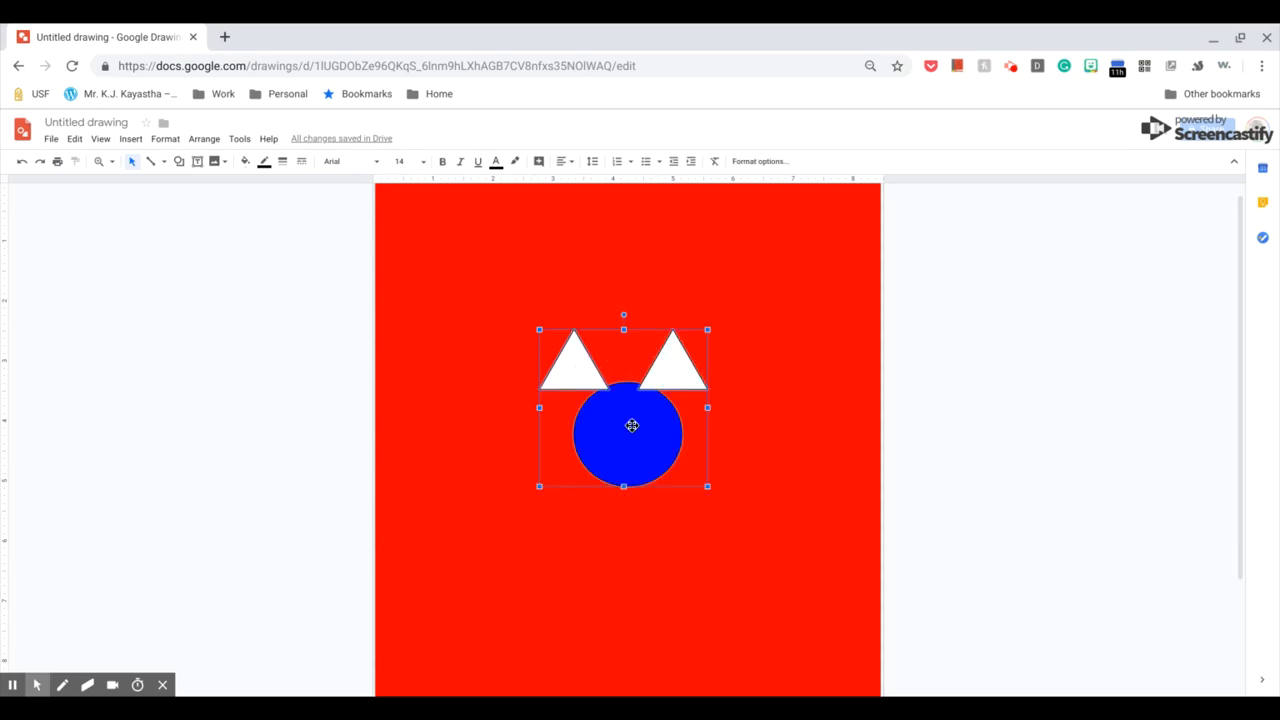
click(197, 140)
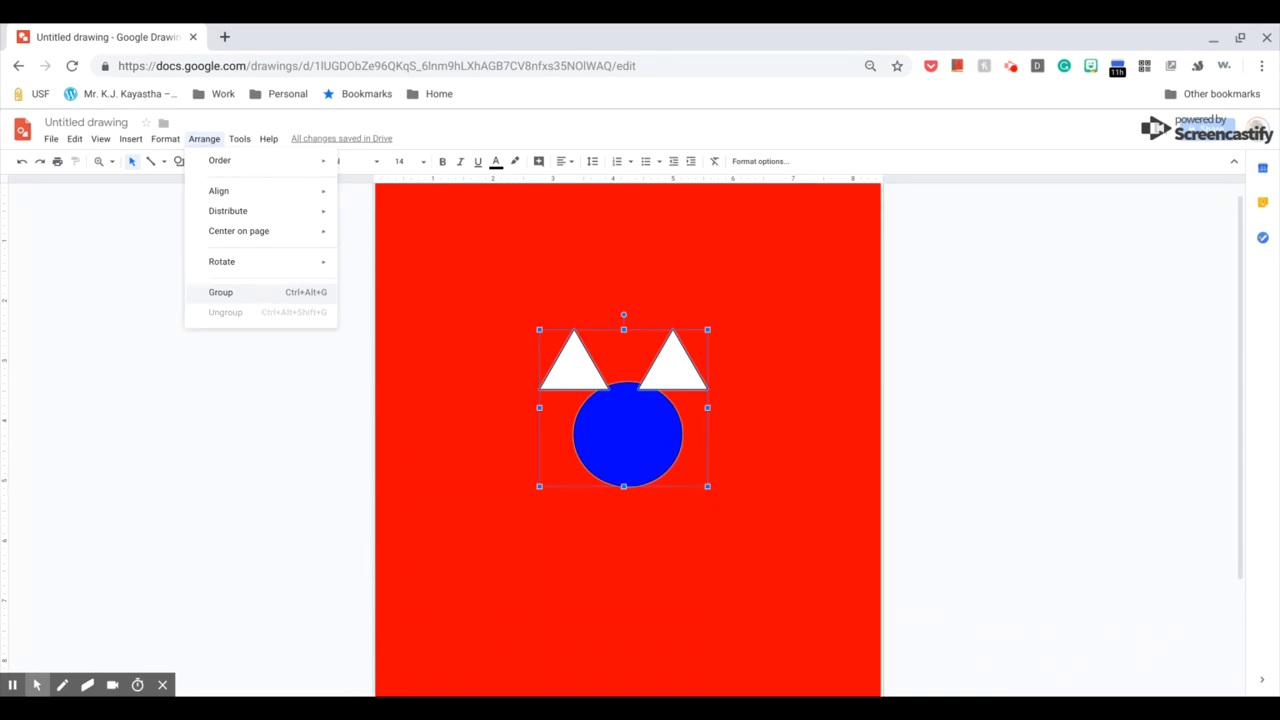
click(257, 298)
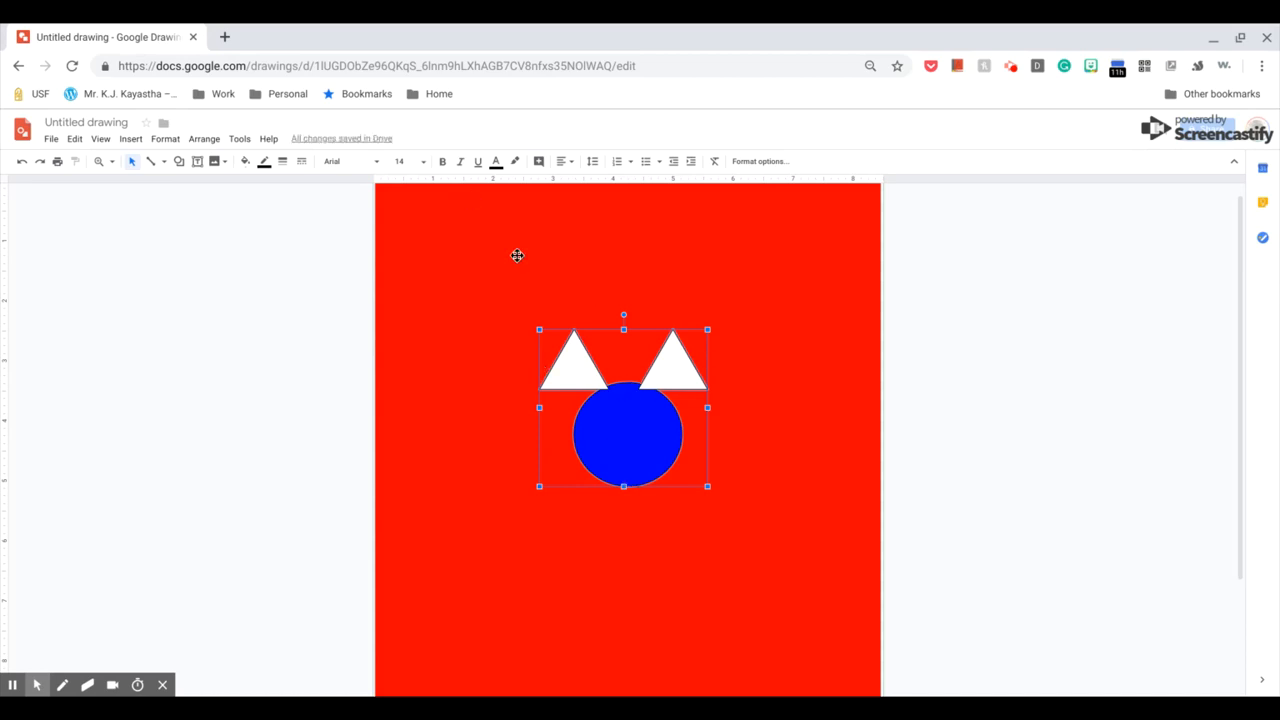
Move the grouped triangles and circle horizontally to the left half of the red page
click(569, 325)
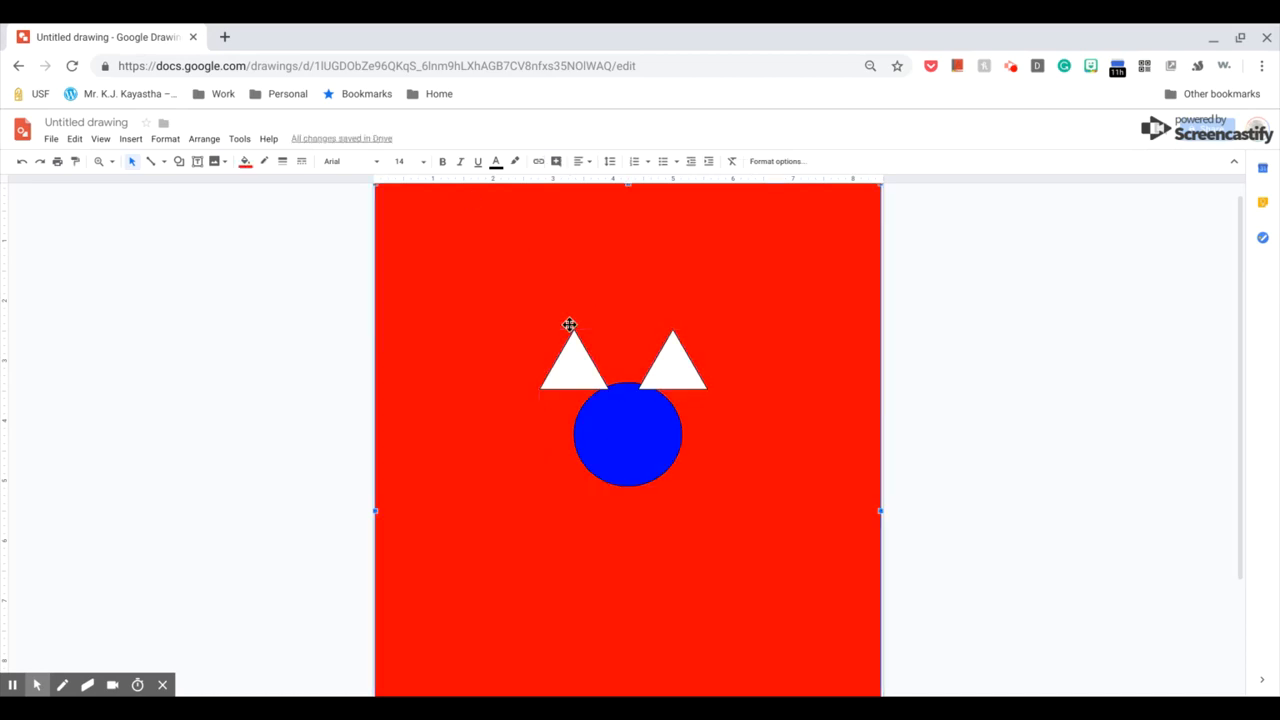
click(625, 392)
drag(625, 390, 506, 387)
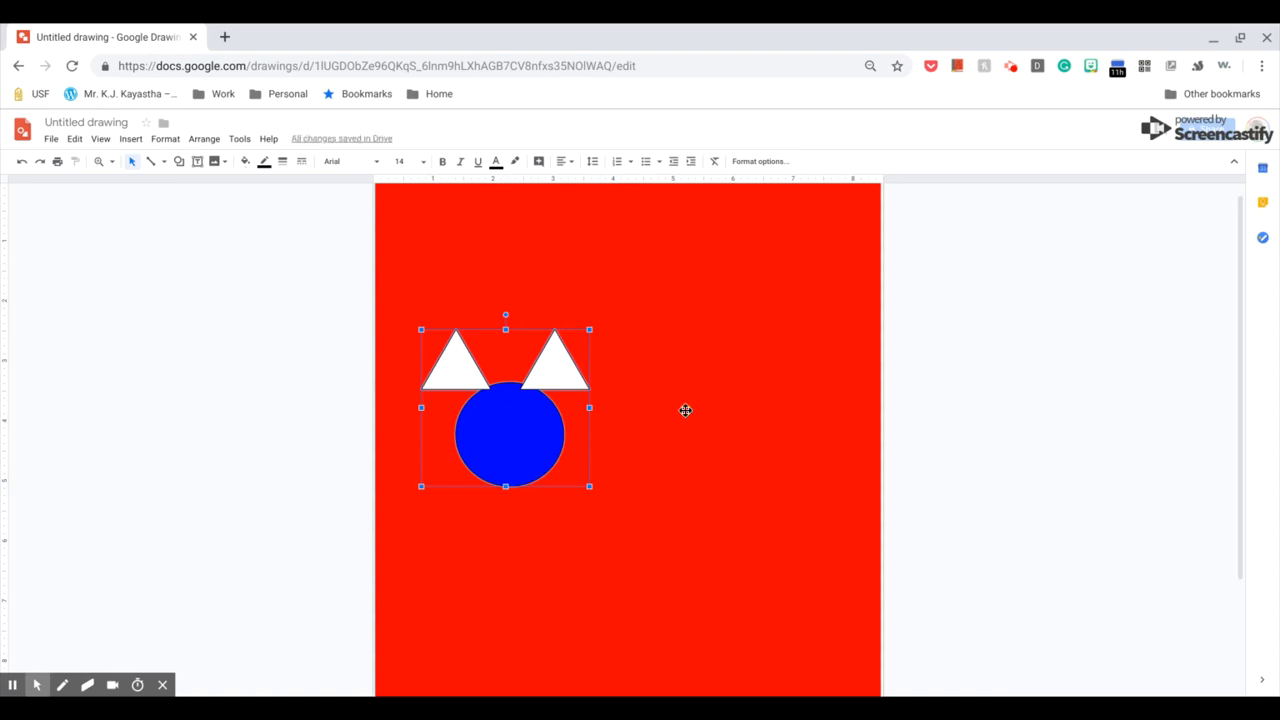
Duplicate the grouped cat head and place the copy beside the original on the right half of the page
key(ctrl+d)
drag(514, 440, 725, 442)
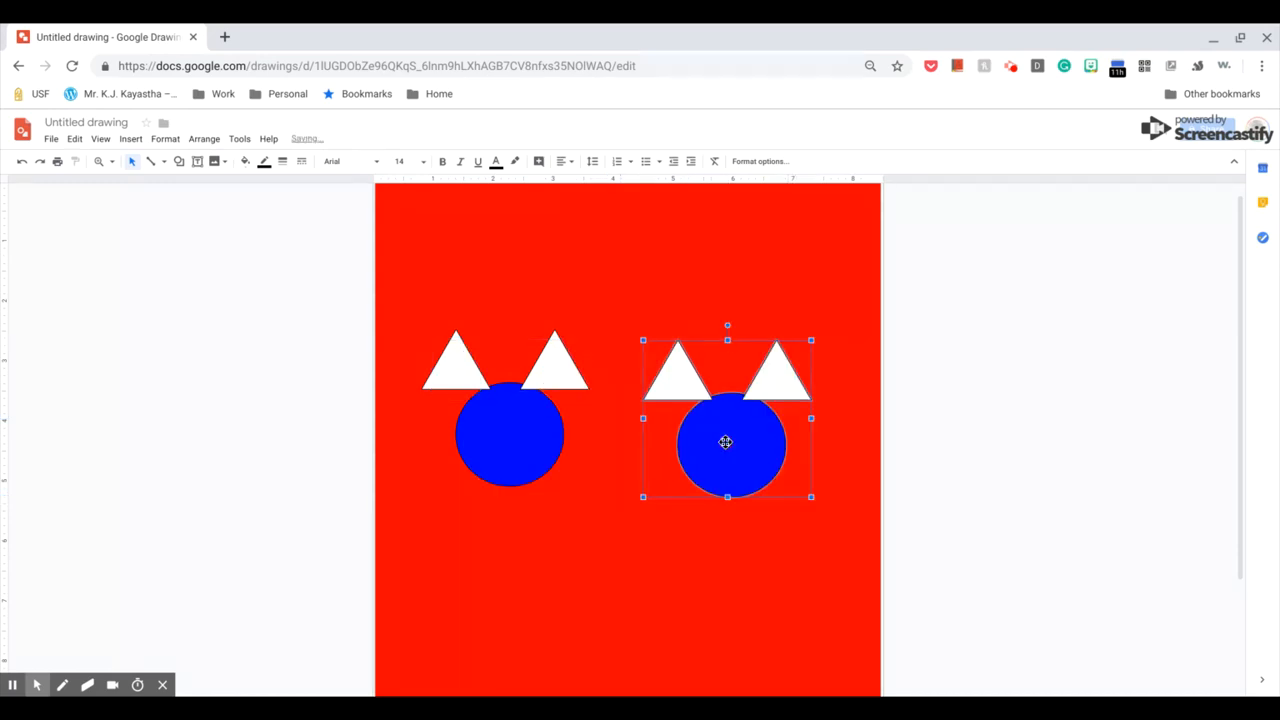
click(761, 269)
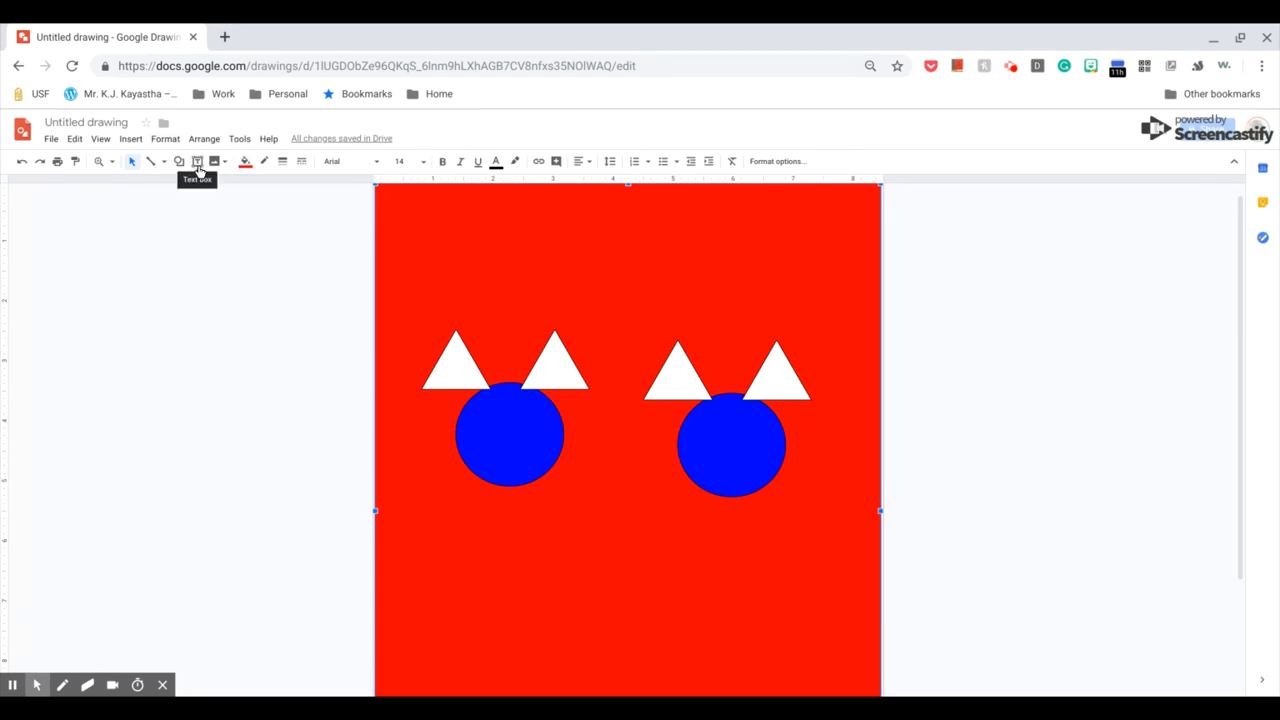
Add a wide text box above the two cat heads containing the owner's first name in possessive form followed by "Patriotic Cat Food"
click(198, 165)
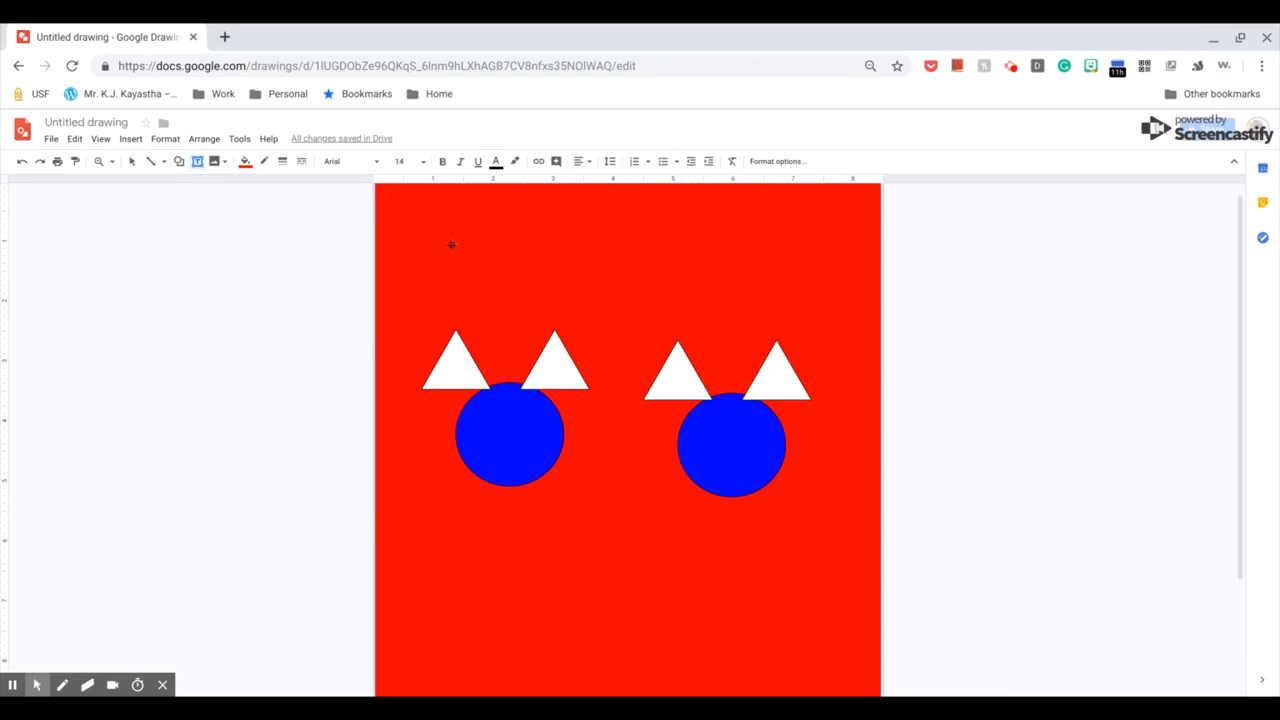
drag(452, 245, 787, 300)
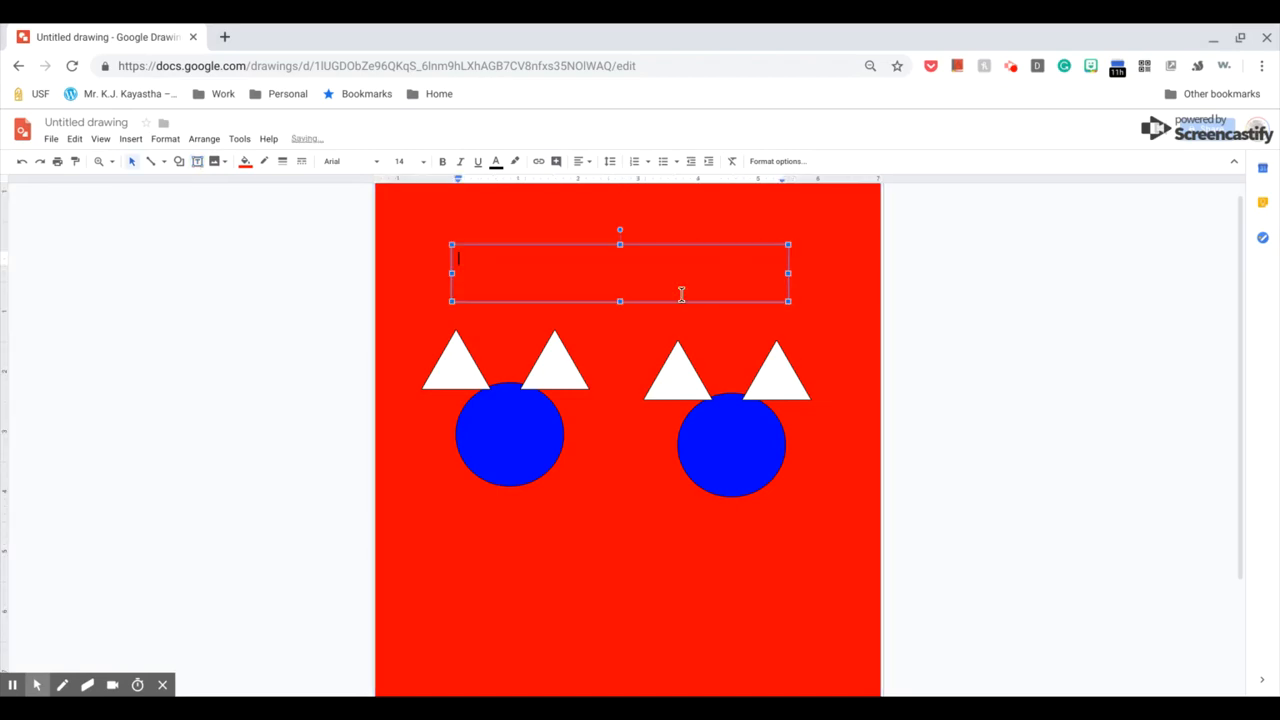
text(Natalie's Patriotic Cat Food)
Make the whole title text above the cat heads bold and underlined, and highlight it in yellow
triple_click(536, 270)
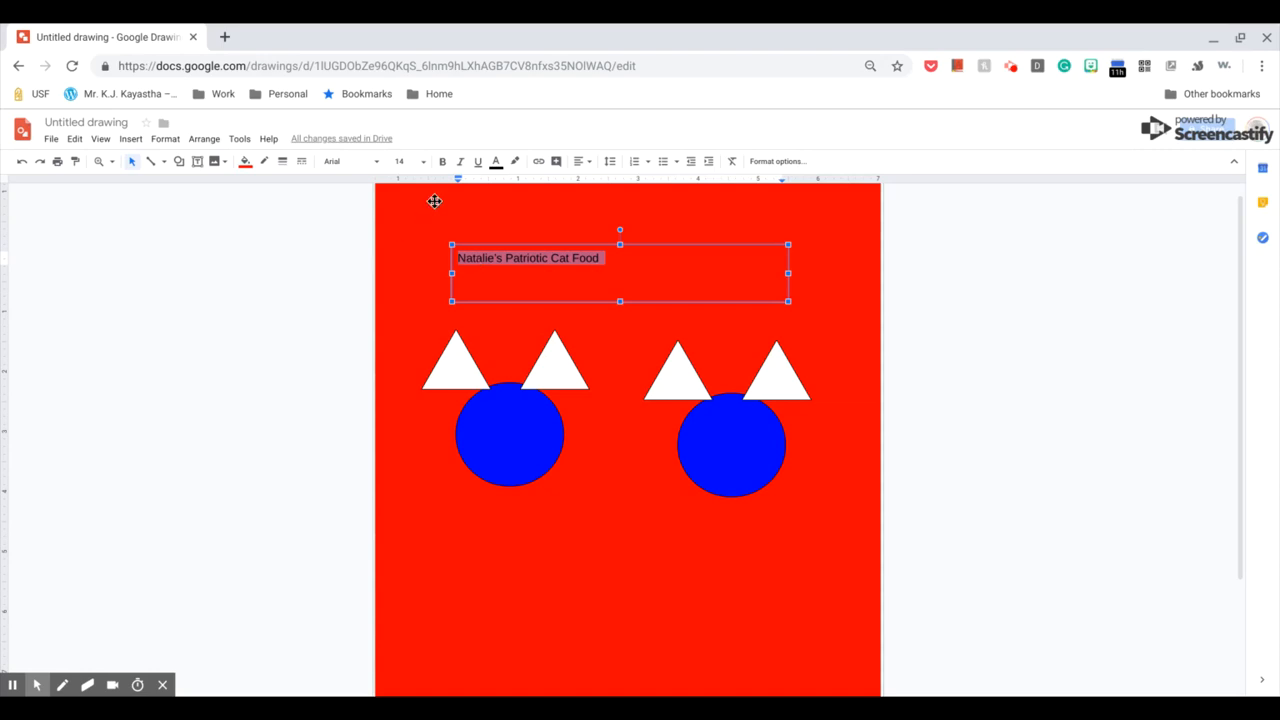
key(ctrl+plus)
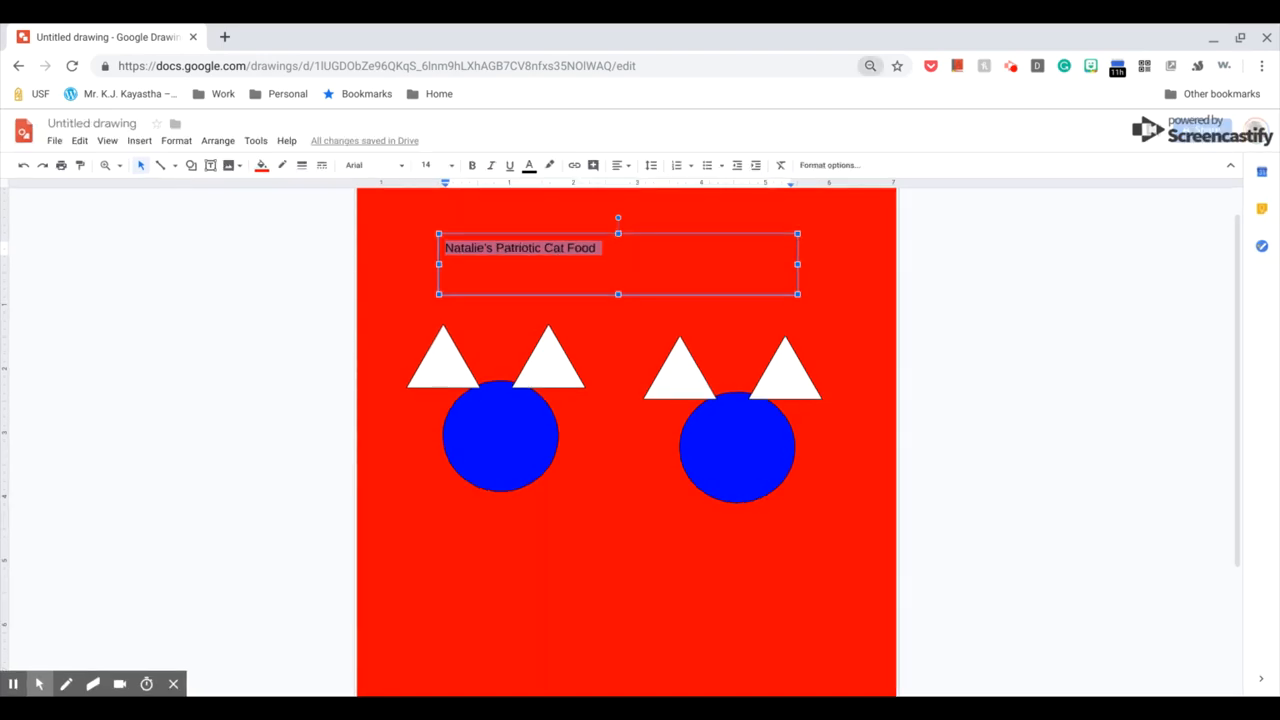
click(472, 165)
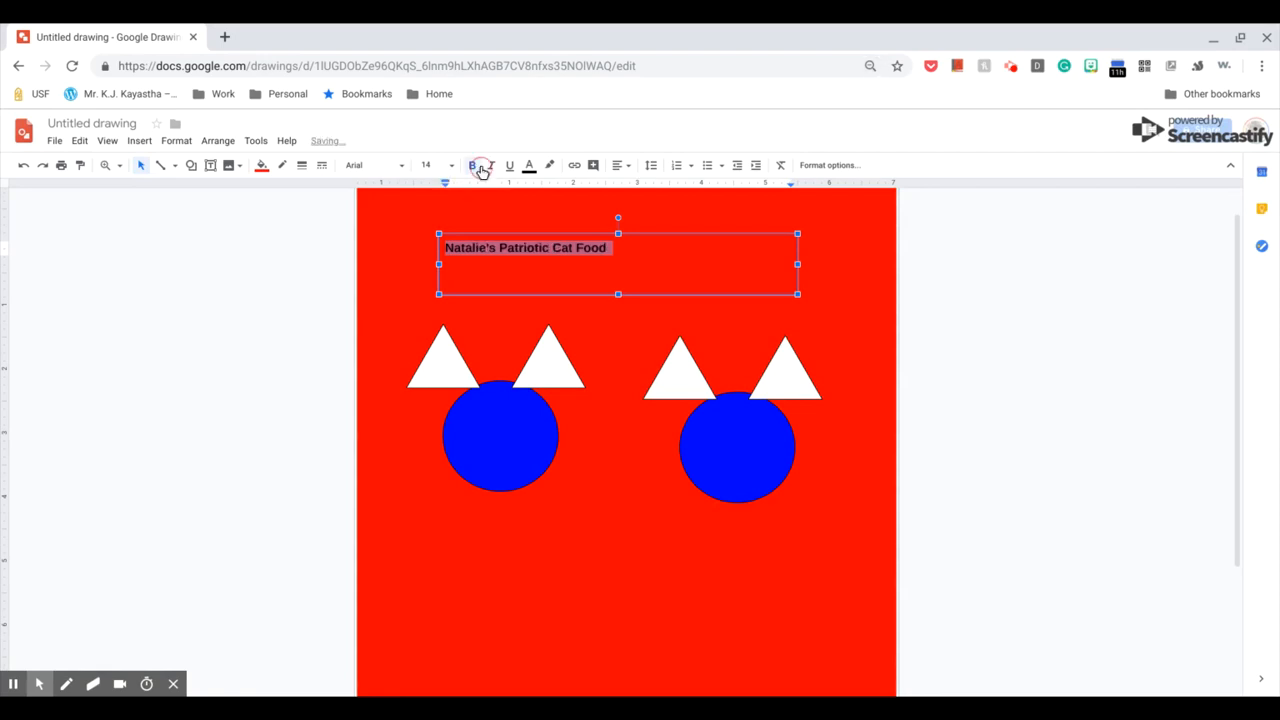
click(510, 167)
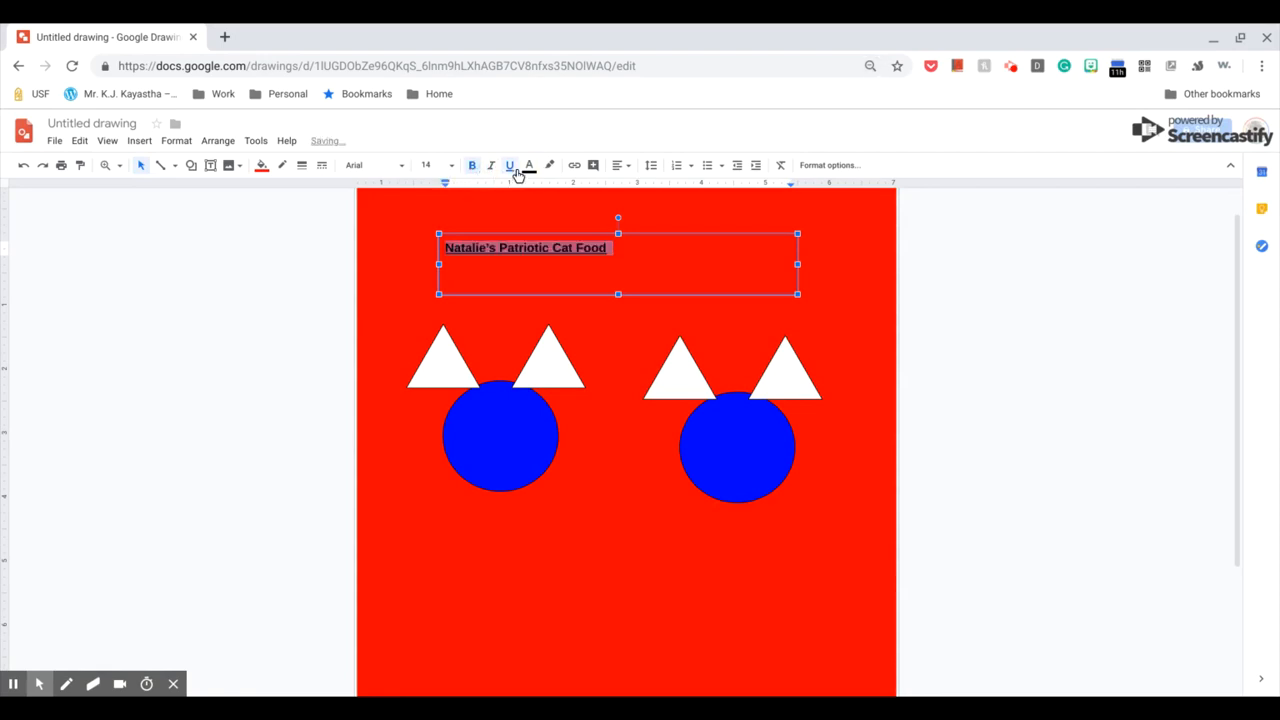
click(549, 166)
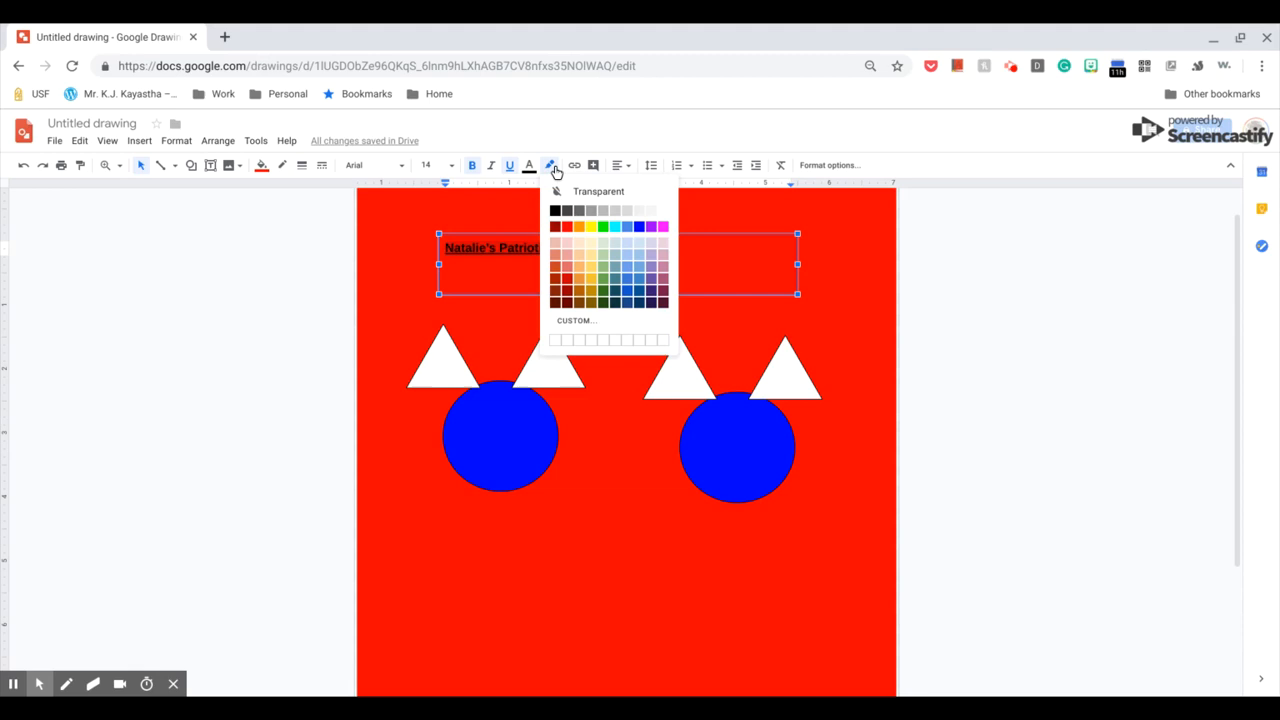
click(591, 227)
click(659, 277)
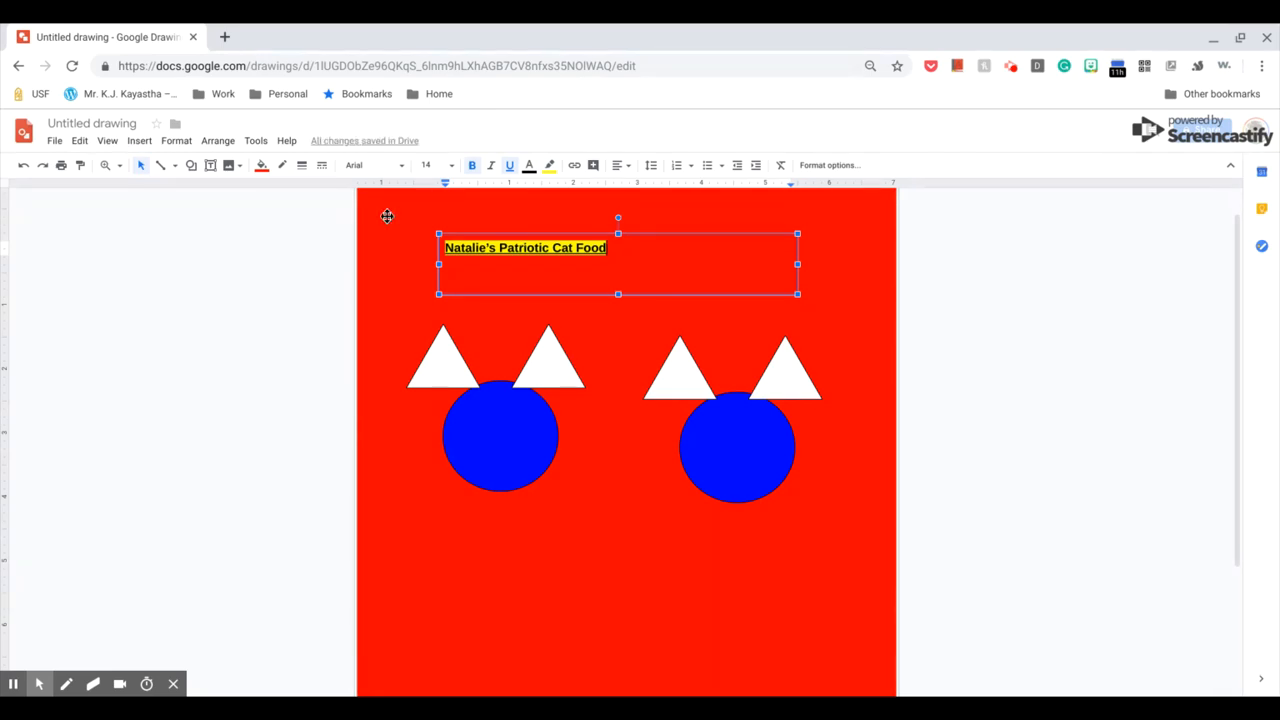
Insert word art reading "Cat Food" on the page
click(194, 145)
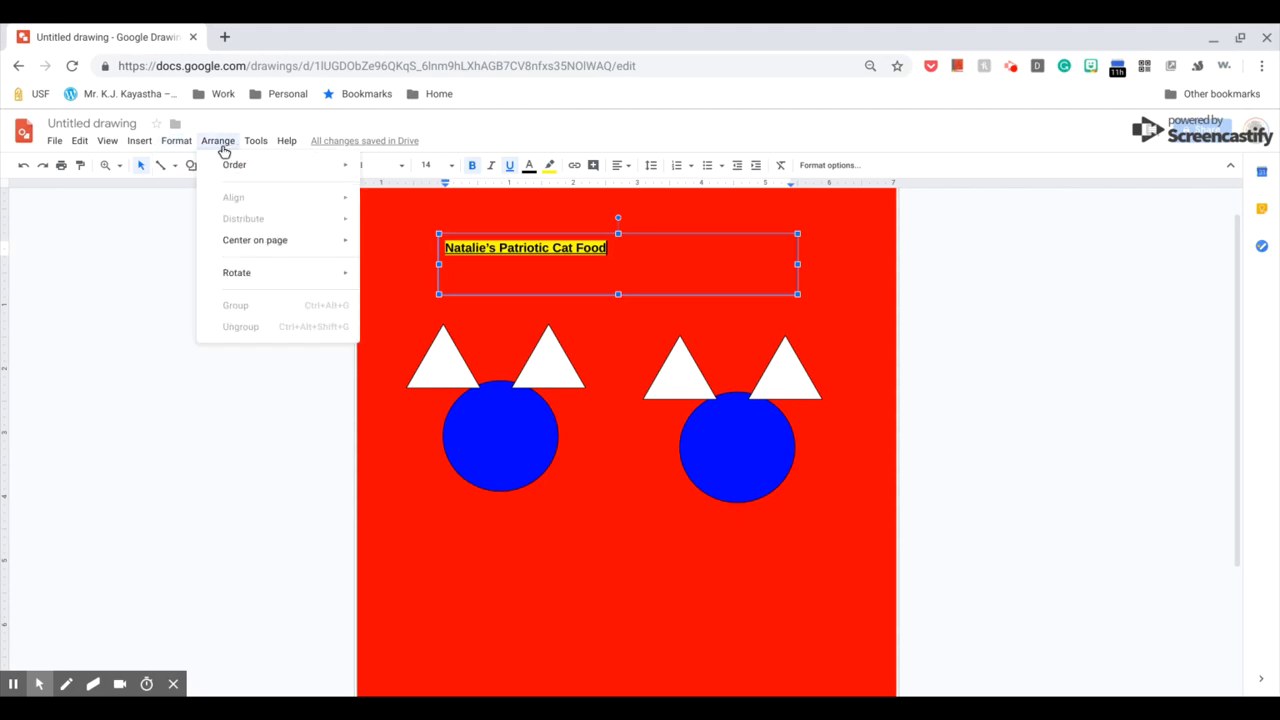
mouse_move(251, 151)
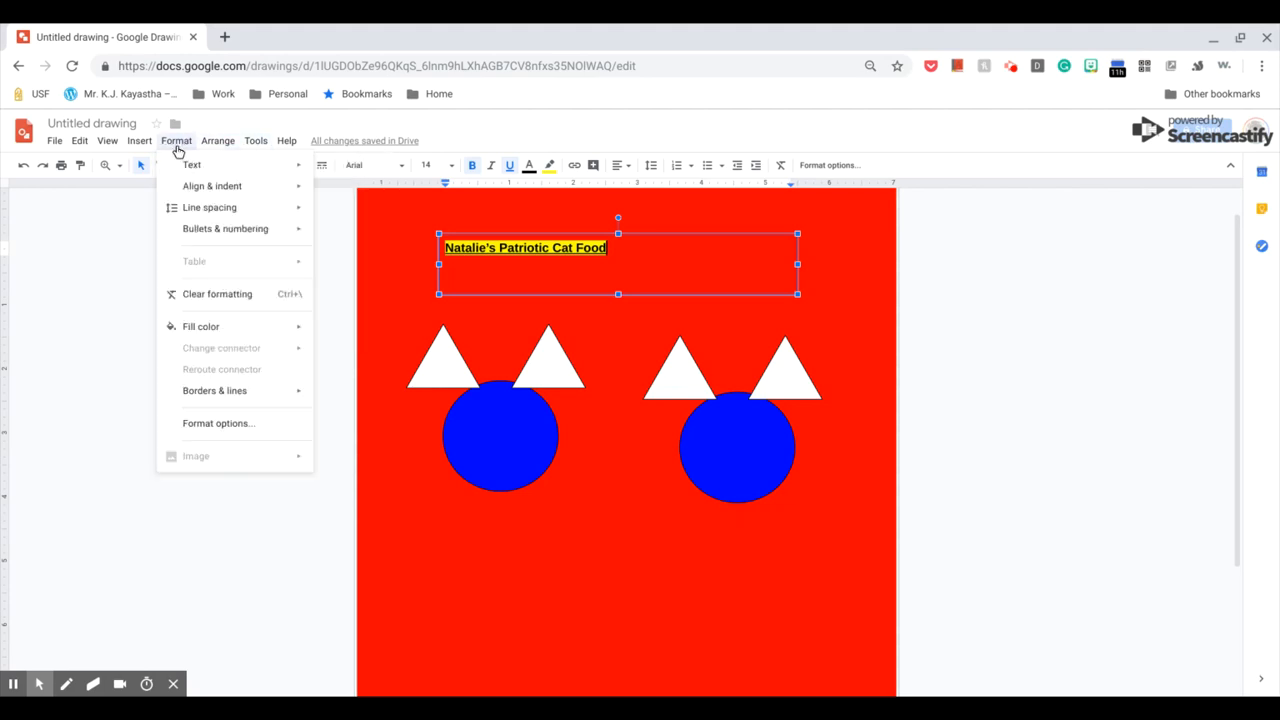
mouse_move(136, 150)
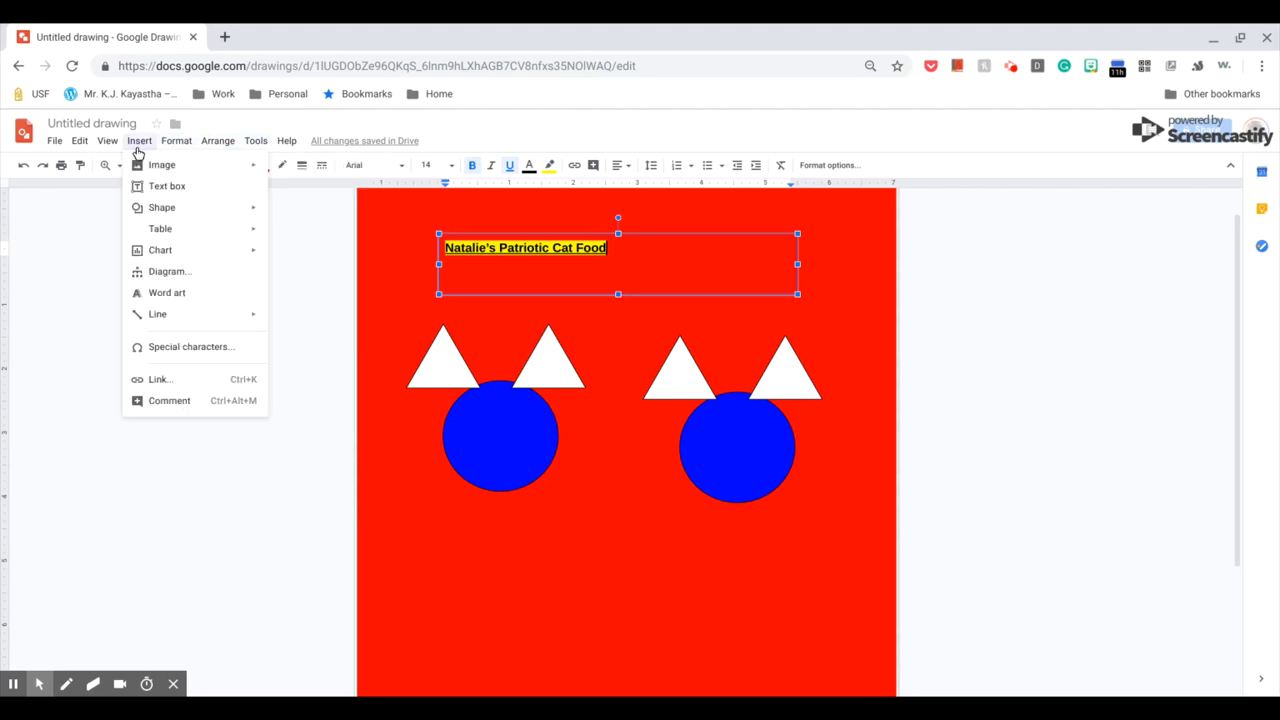
click(166, 292)
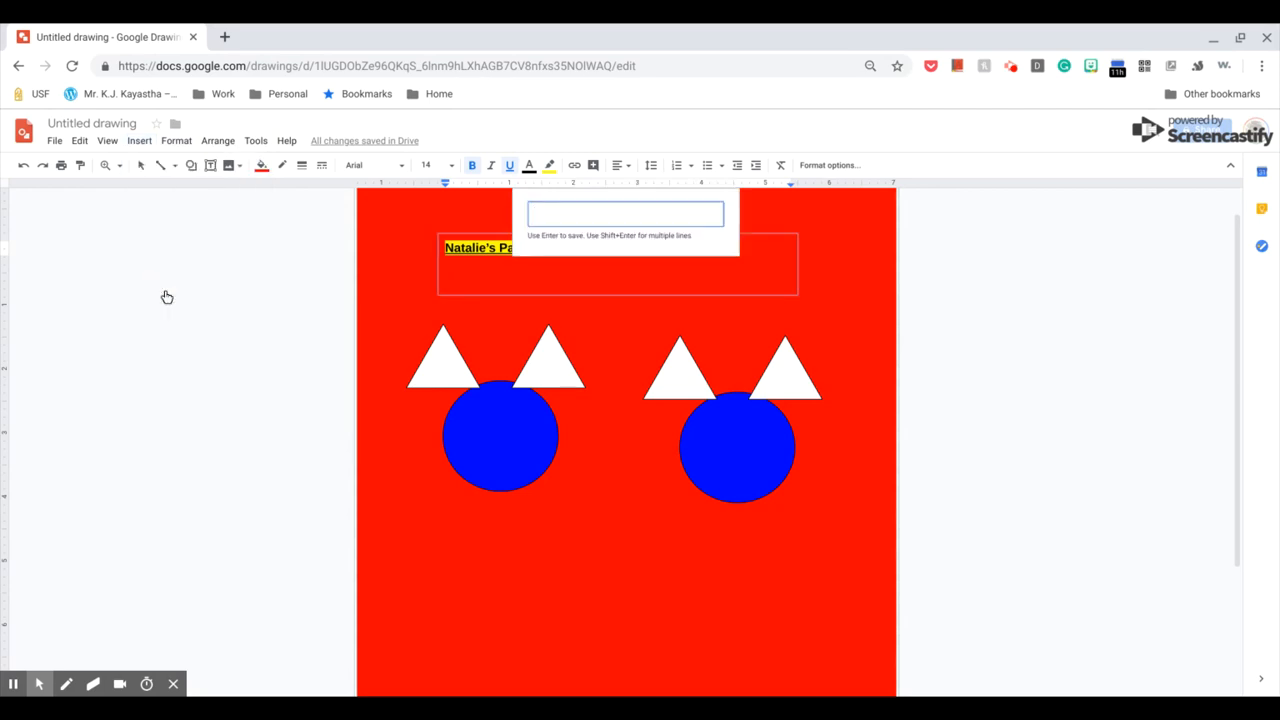
click(573, 216)
text(Doog)
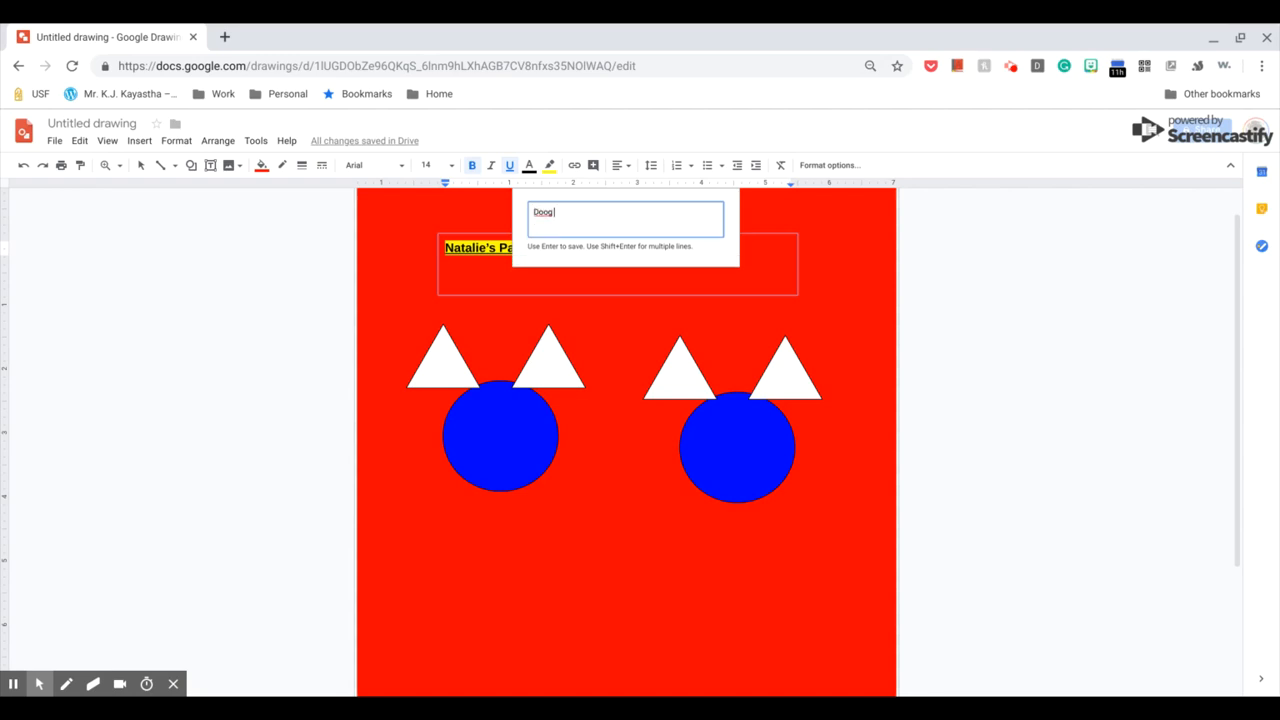
key(BackSpace)
key(BackSpace)
key(BackSpace)
key(BackSpace)
text(Cat food)
key(Return)
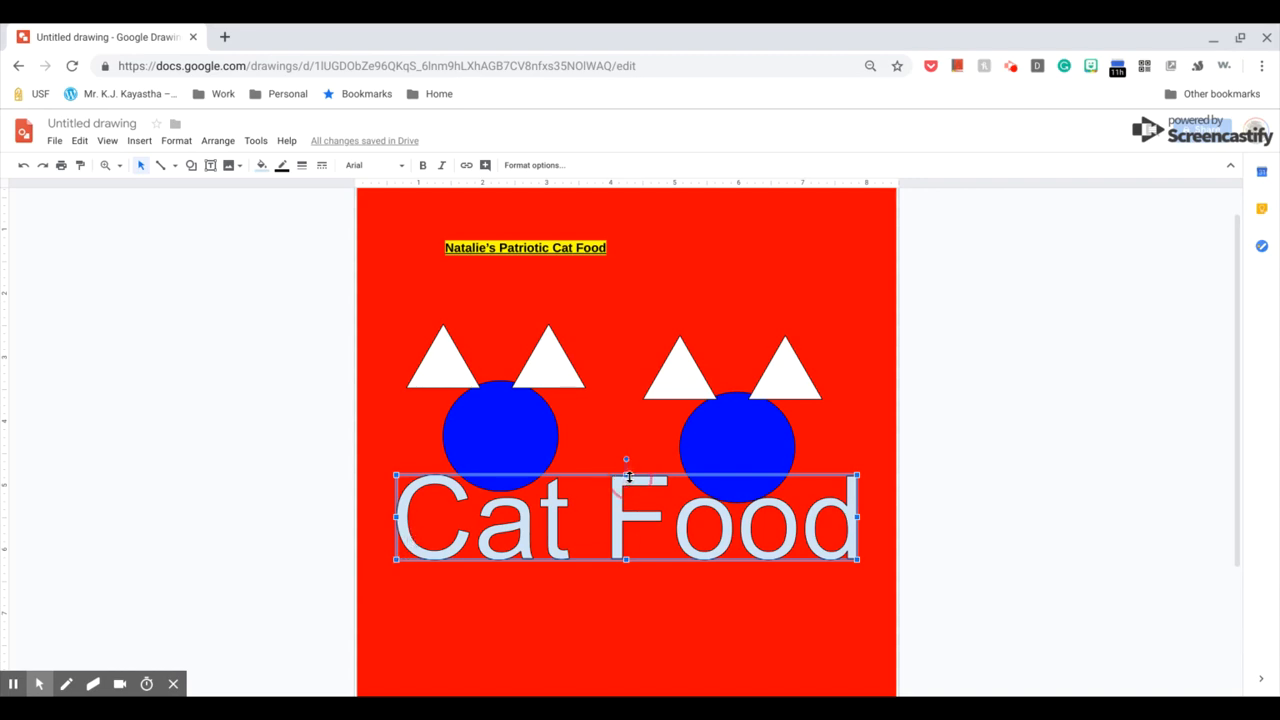
Move the "Cat Food" word art down until it sits clear below both blue circles, keeping its original proportions
drag(617, 494, 632, 509)
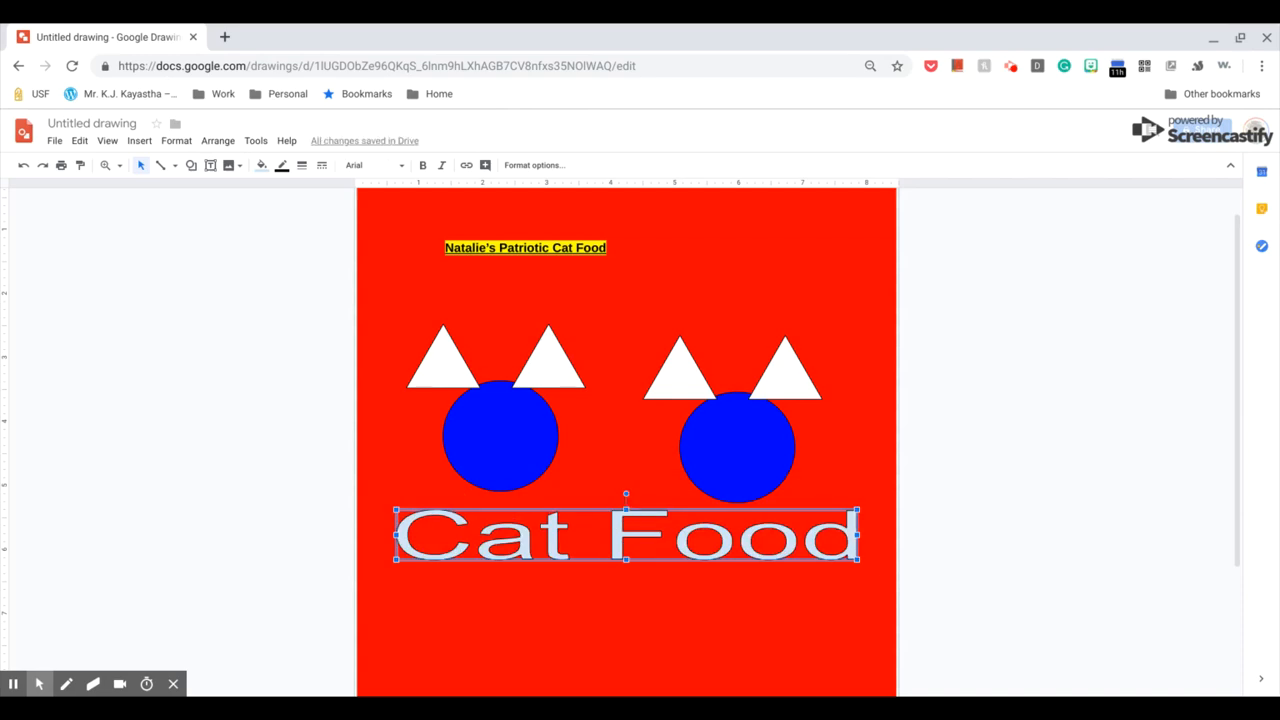
key(ctrl+z)
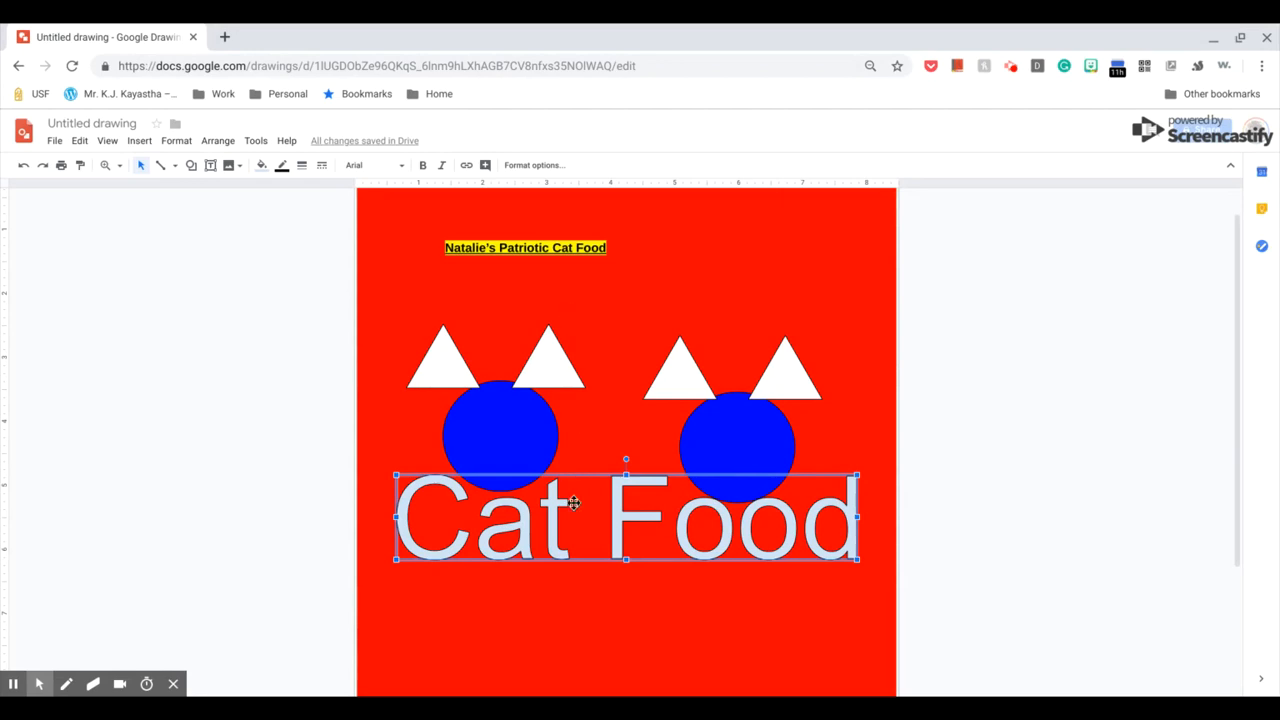
drag(574, 503, 570, 572)
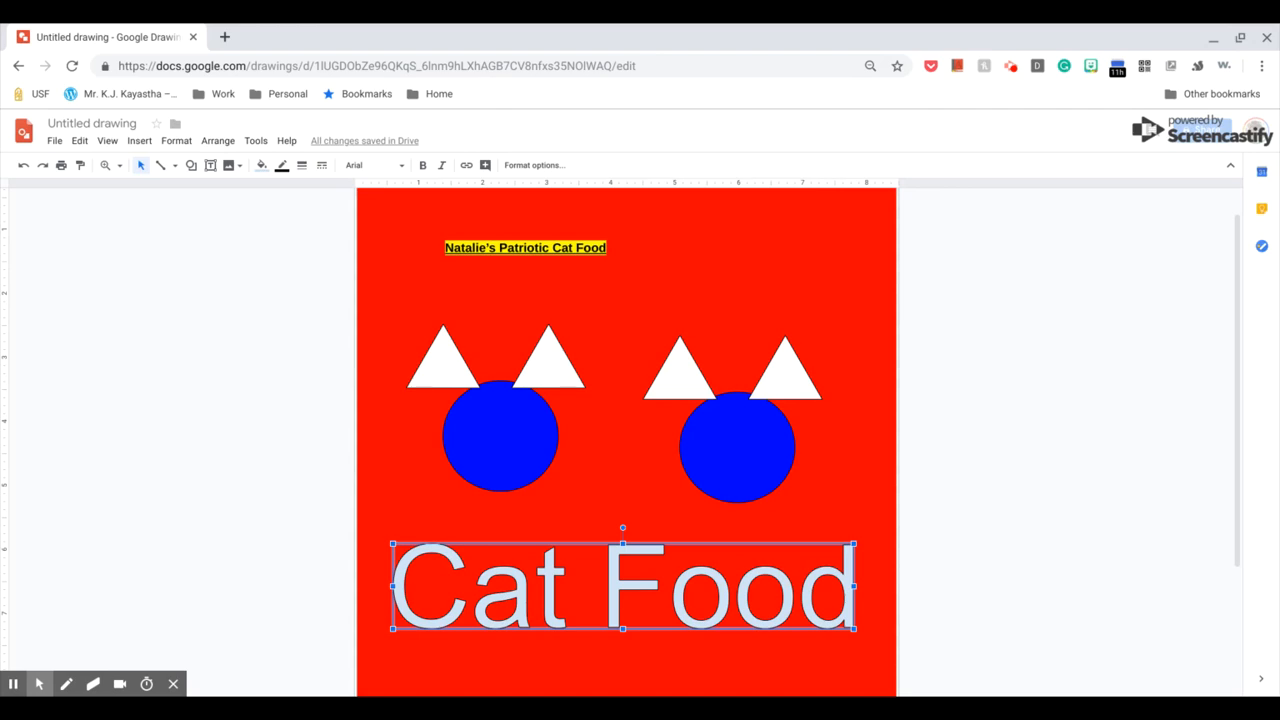
Bring up the file formats available for downloading the drawing
click(55, 141)
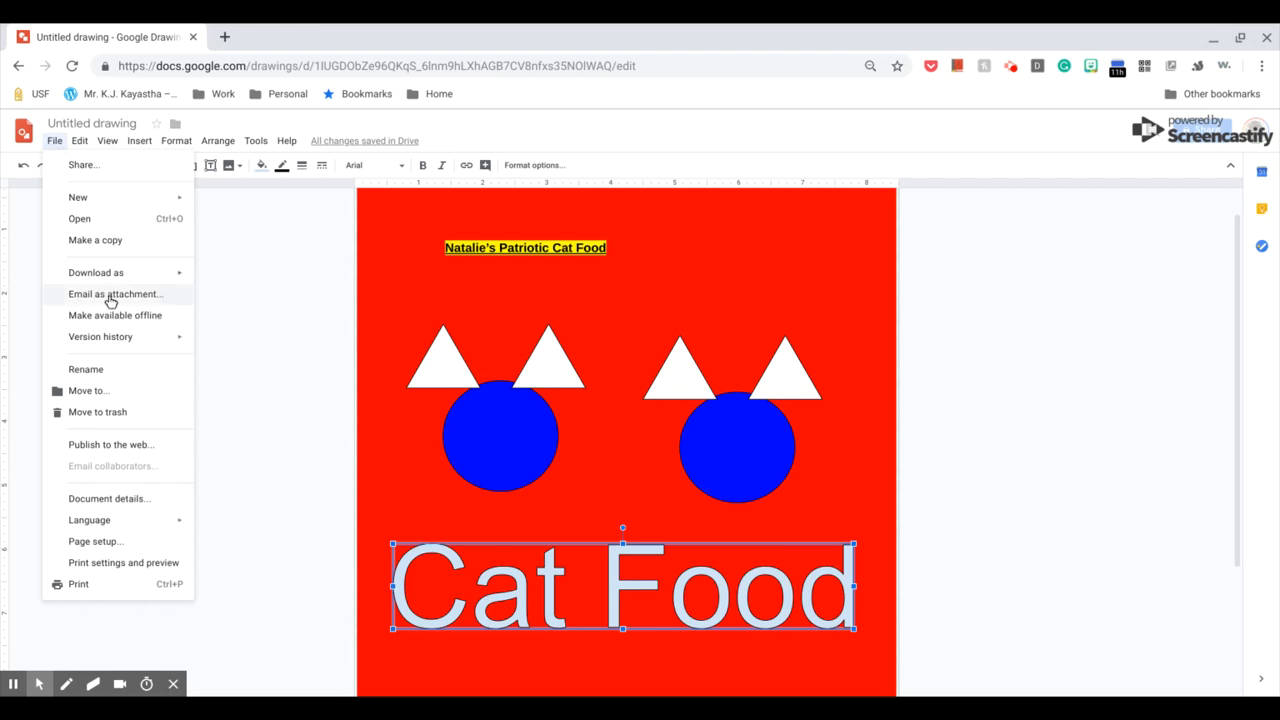
mouse_move(140, 279)
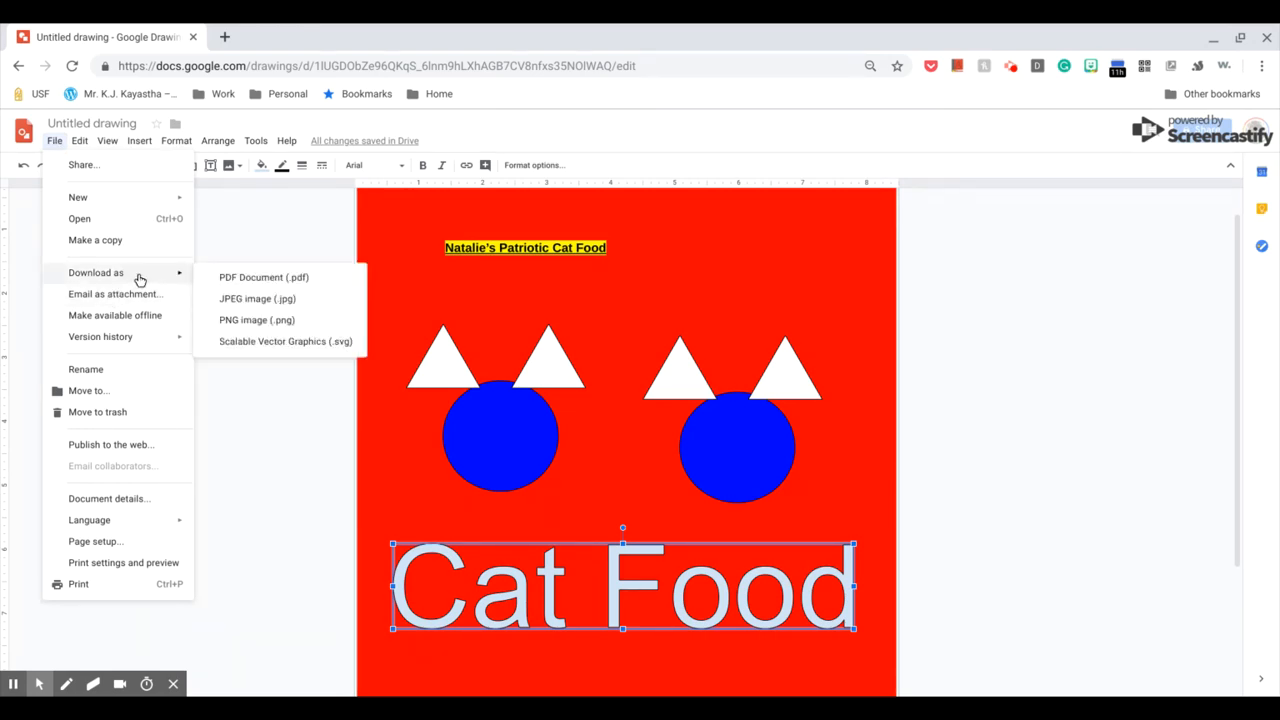